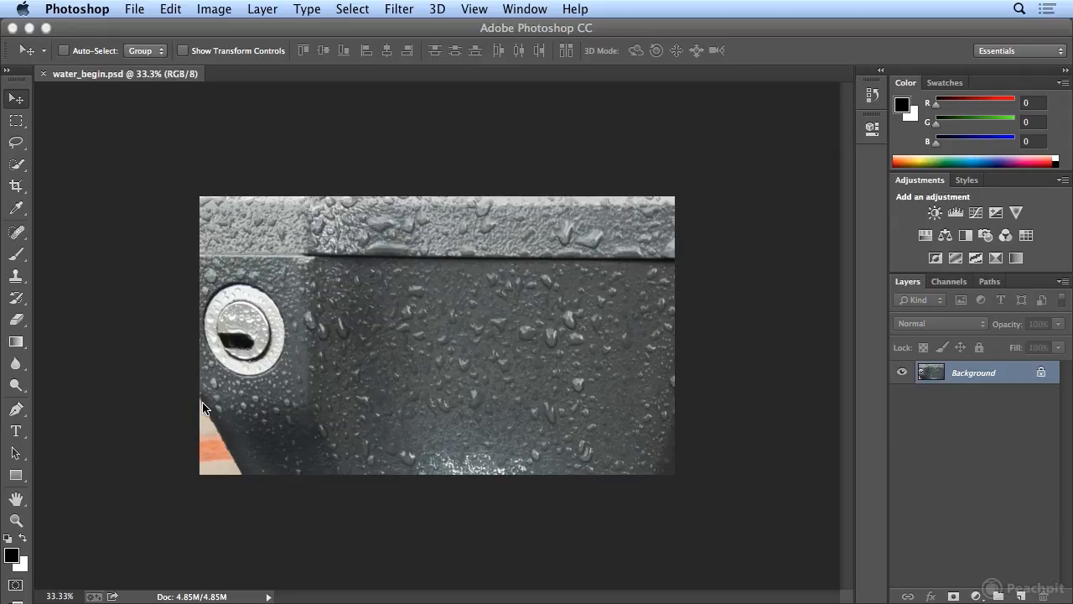
Lasso the whitish scuffed patch at the image's bottom edge, replace it with a Content-Aware fill, and deselect.
click(23, 144)
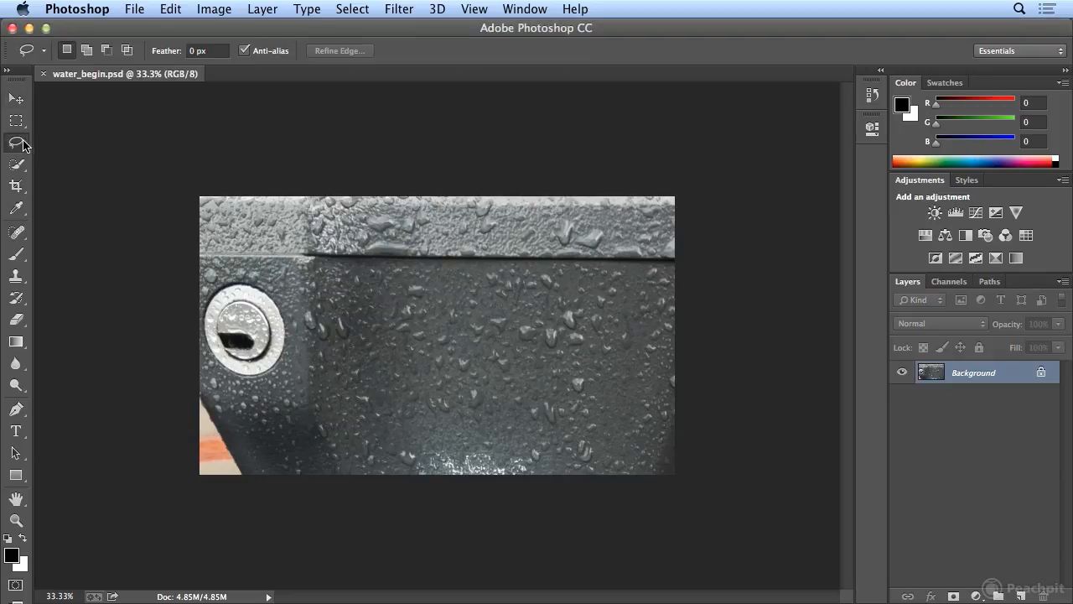
mouse_move(471, 445)
mouse_down()
mouse_move(391, 438)
mouse_move(385, 464)
mouse_move(424, 495)
mouse_move(553, 489)
mouse_move(558, 463)
mouse_move(466, 445)
mouse_up()
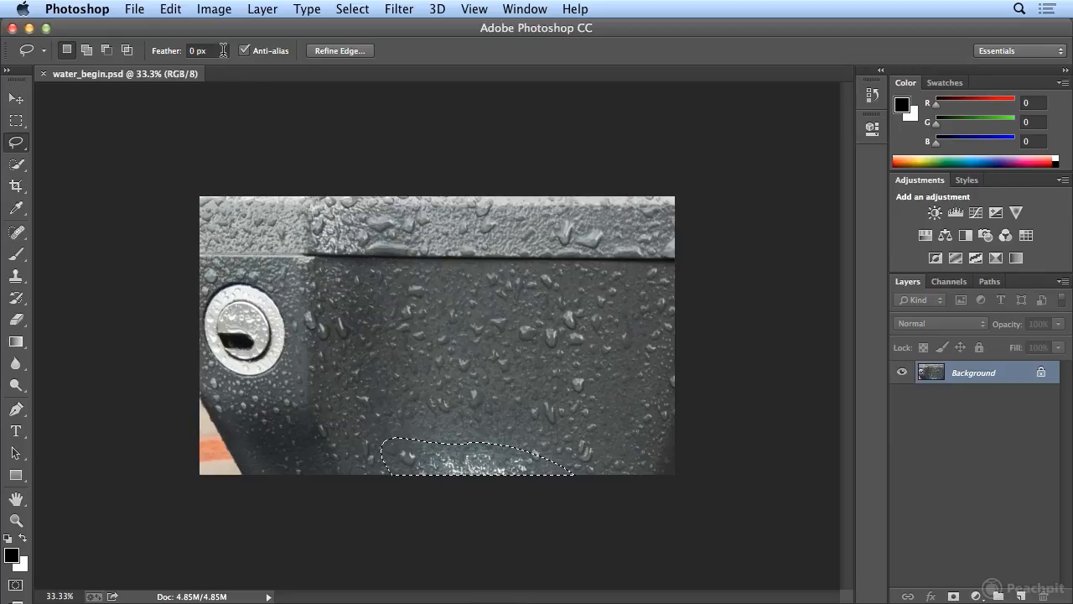
click(175, 10)
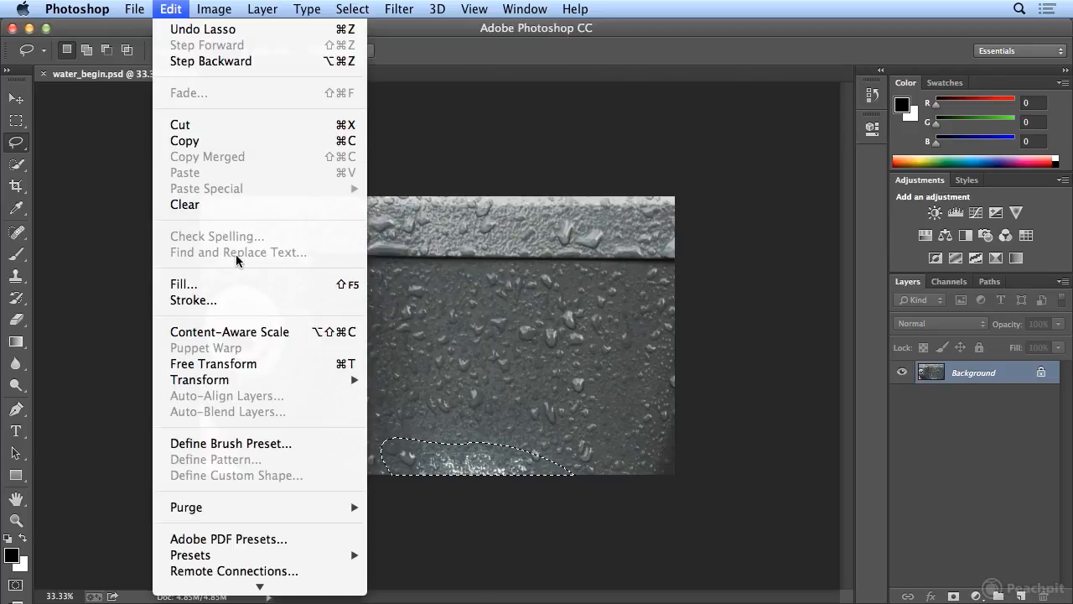
click(240, 284)
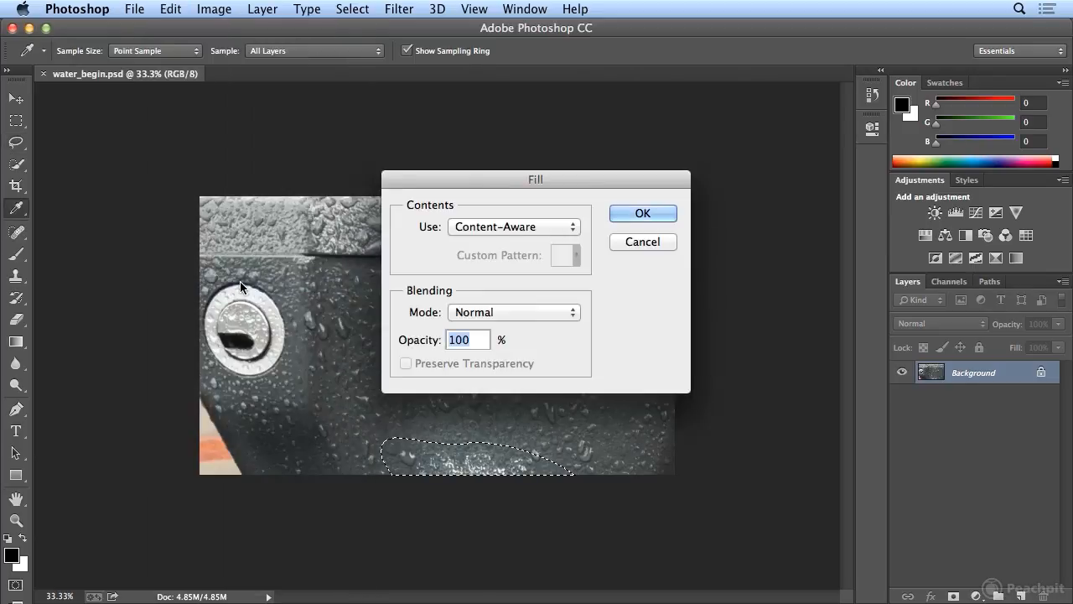
click(505, 223)
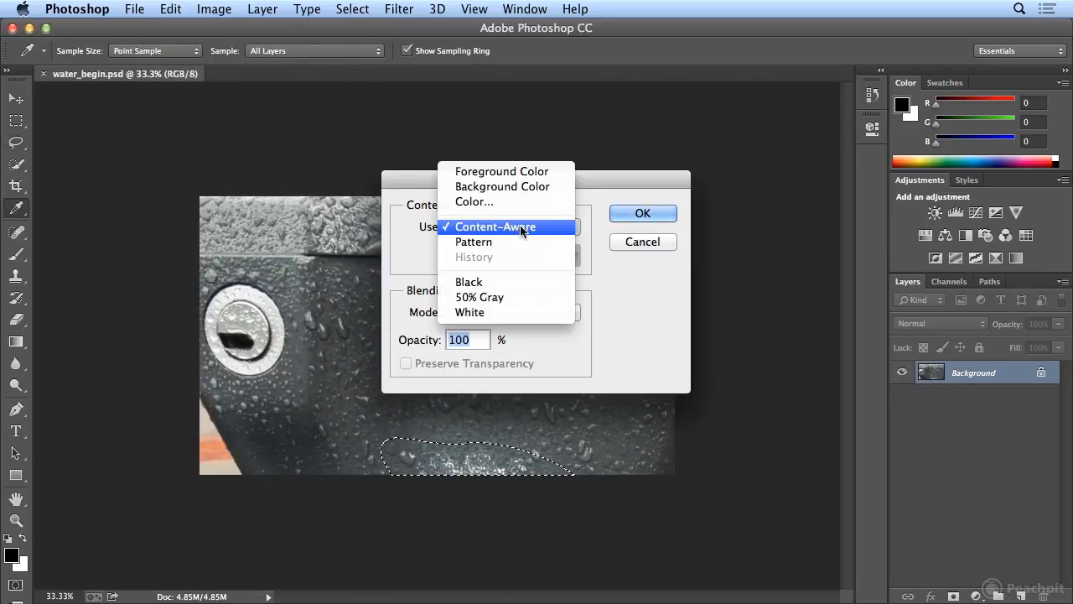
click(596, 229)
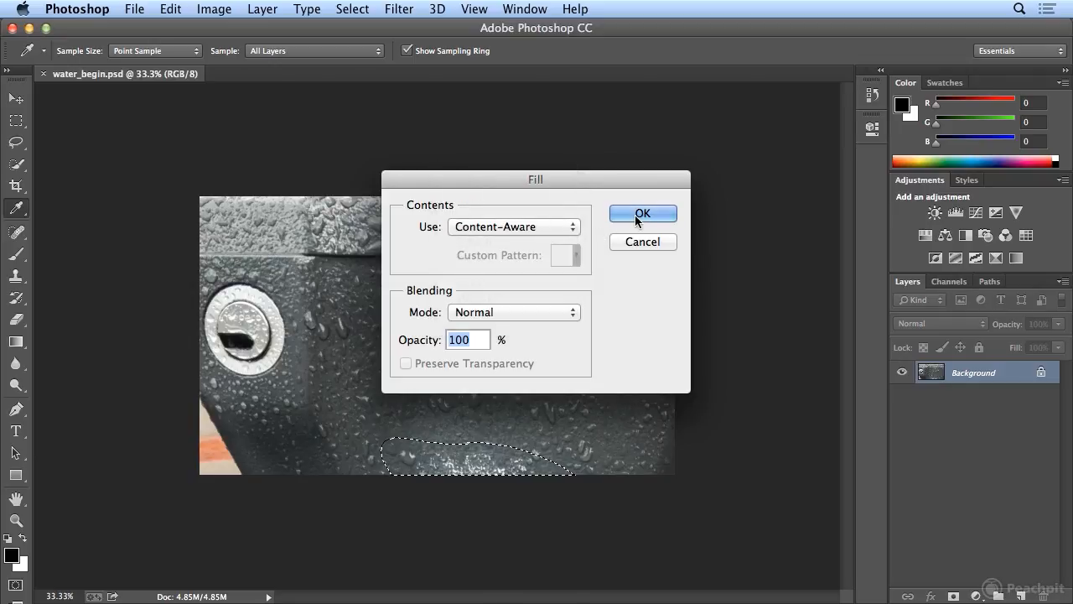
click(635, 215)
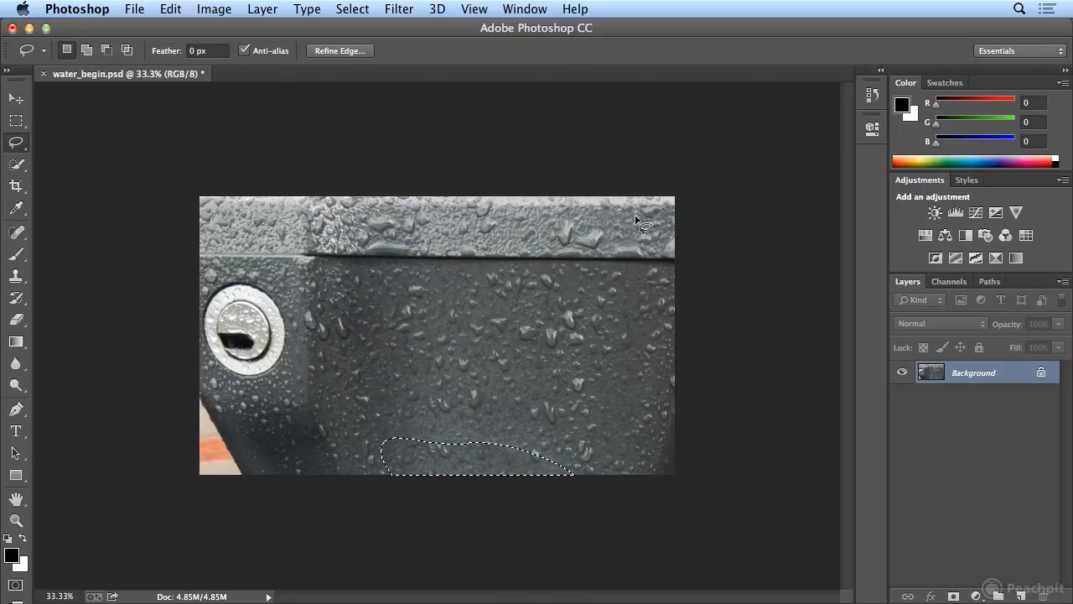
key(super+d)
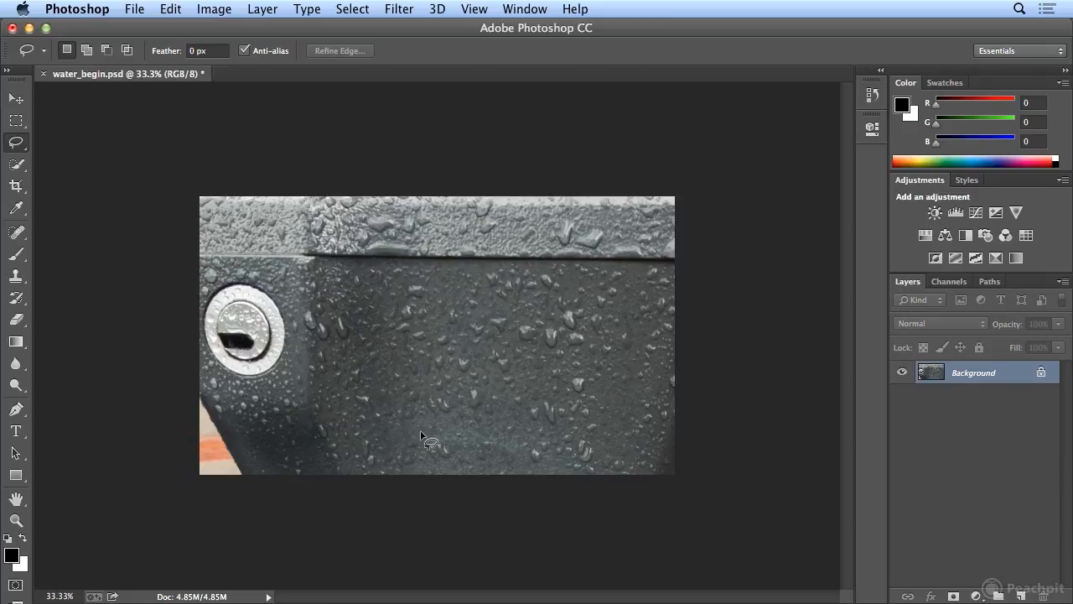
Lasso the light and orange background in the image's lower-left corner, replace it with a Content-Aware fill, and deselect.
mouse_move(198, 373)
mouse_down()
mouse_move(225, 400)
mouse_move(266, 484)
mouse_move(256, 504)
mouse_move(181, 500)
mouse_move(166, 480)
mouse_move(199, 372)
mouse_up()
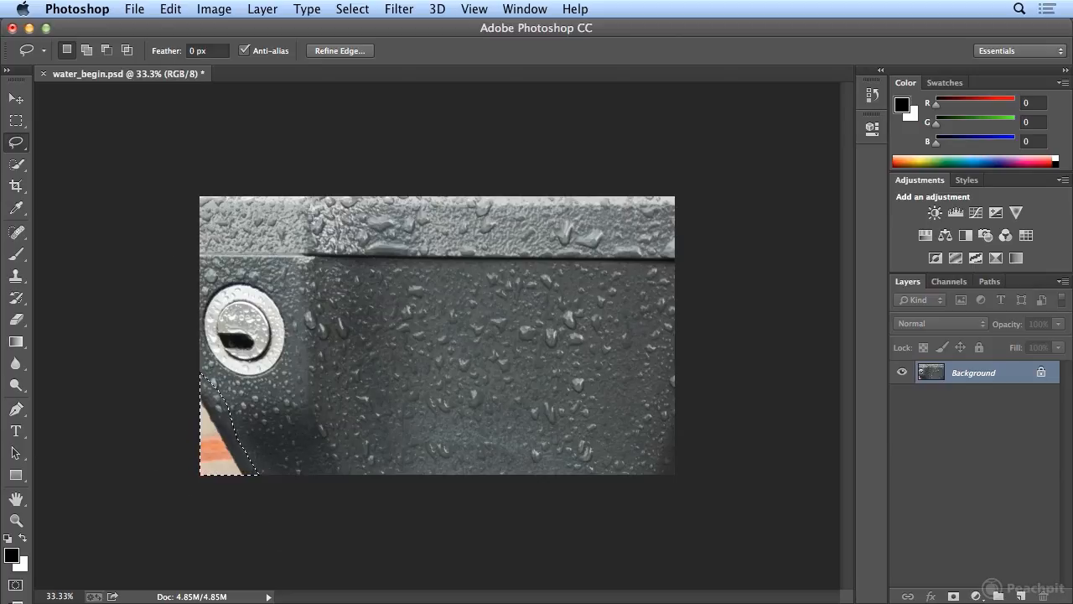
click(170, 9)
click(190, 287)
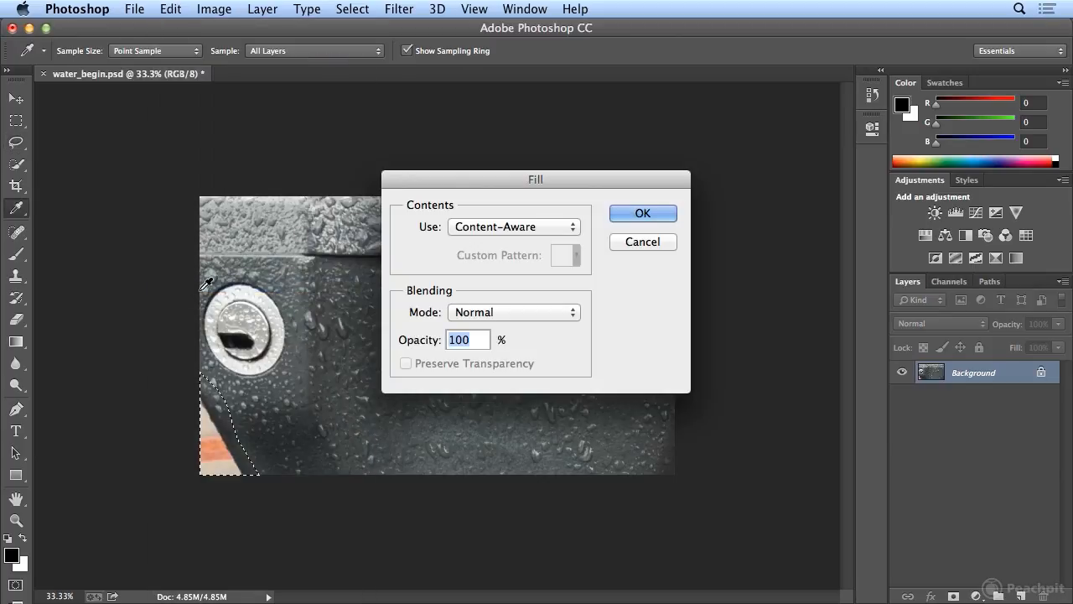
click(638, 216)
key(l)
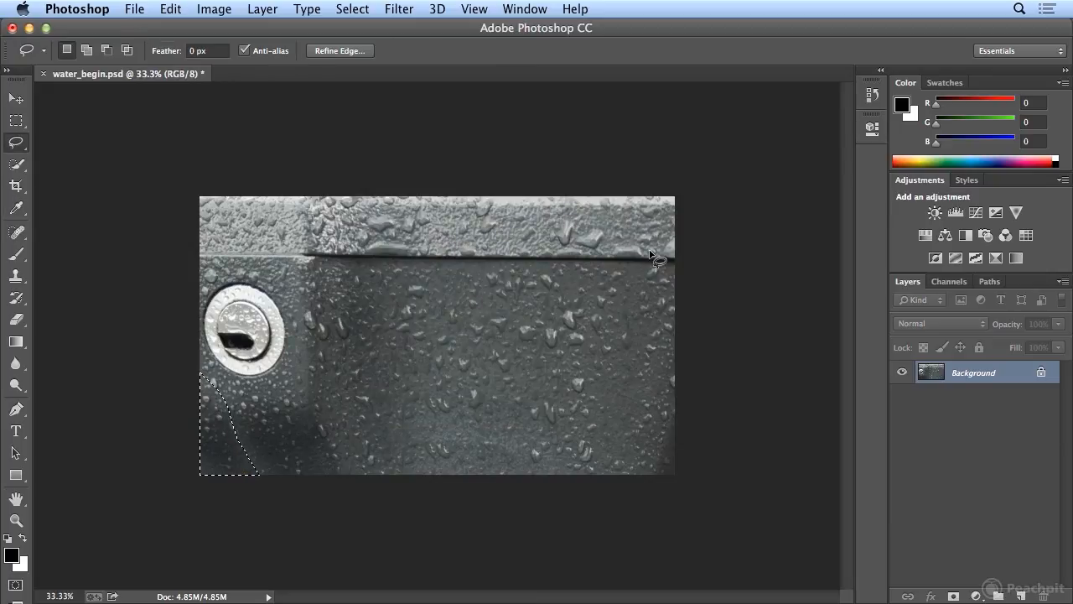
key(super+d)
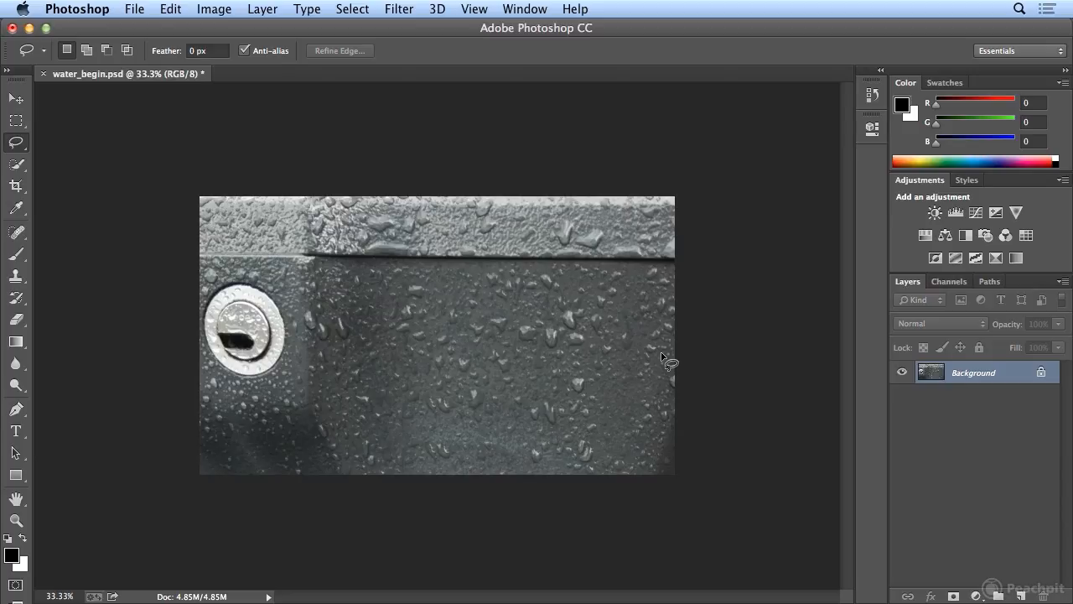
Define the whole retouched water-drop photo as a pattern named water_begin.psd.
click(175, 9)
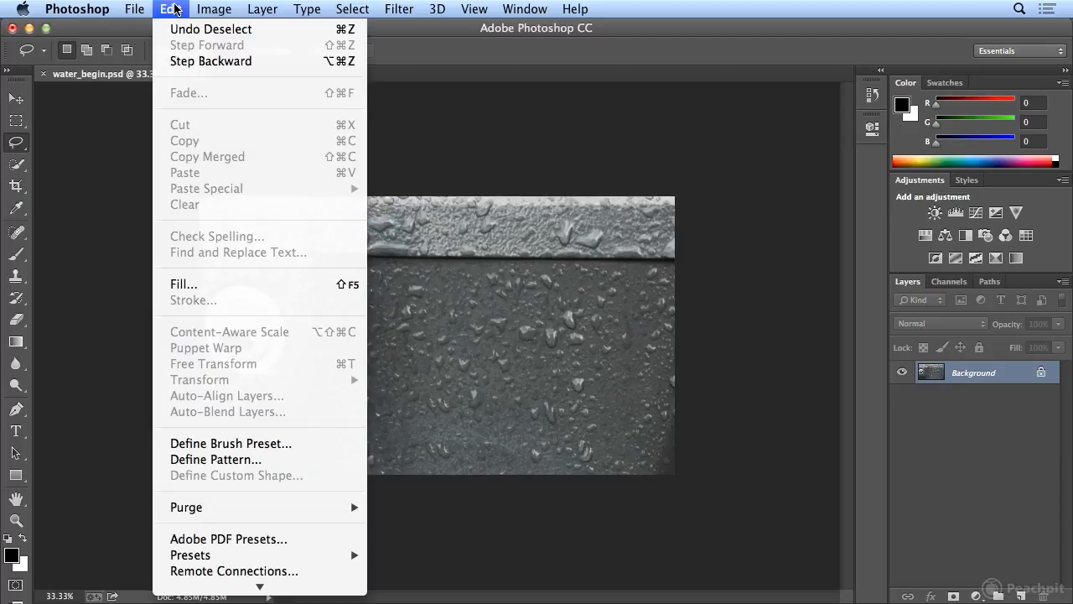
click(217, 460)
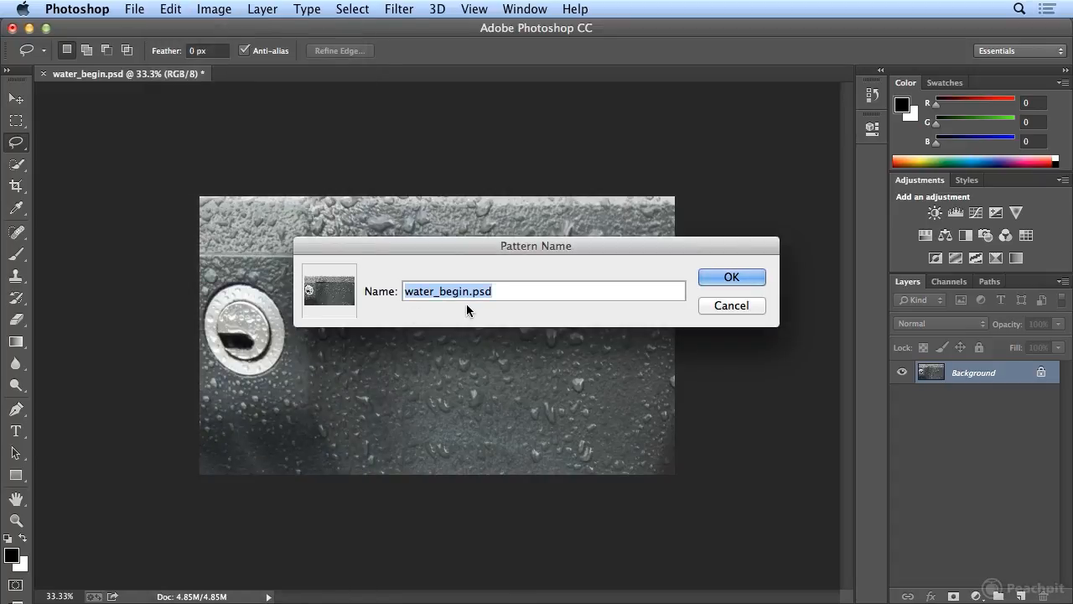
click(734, 279)
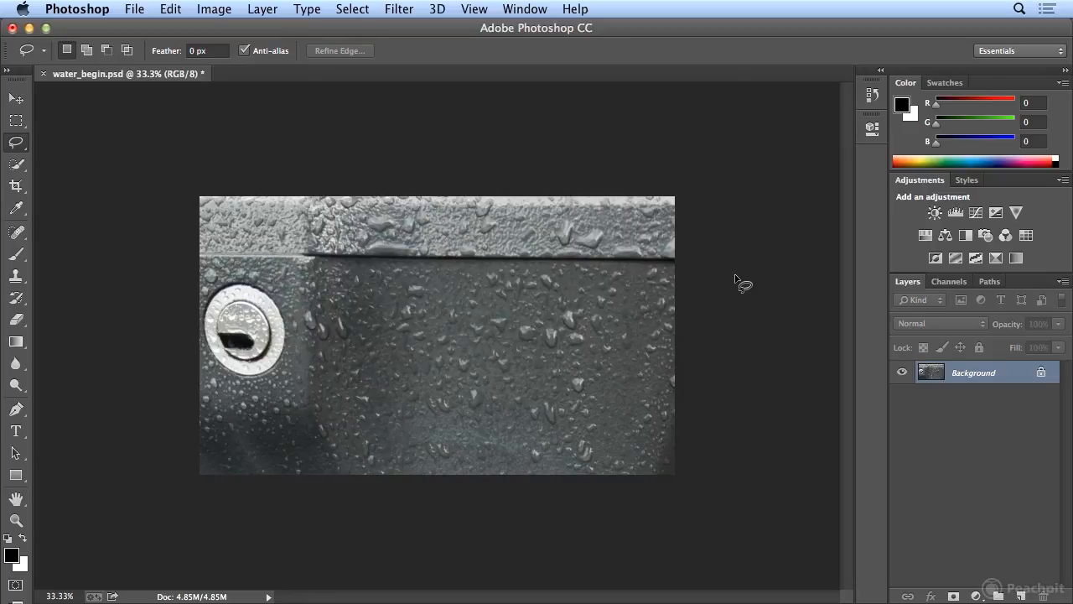
Add a horizontal text layer reading "Water" to the right of the lock in the photo.
key(t)
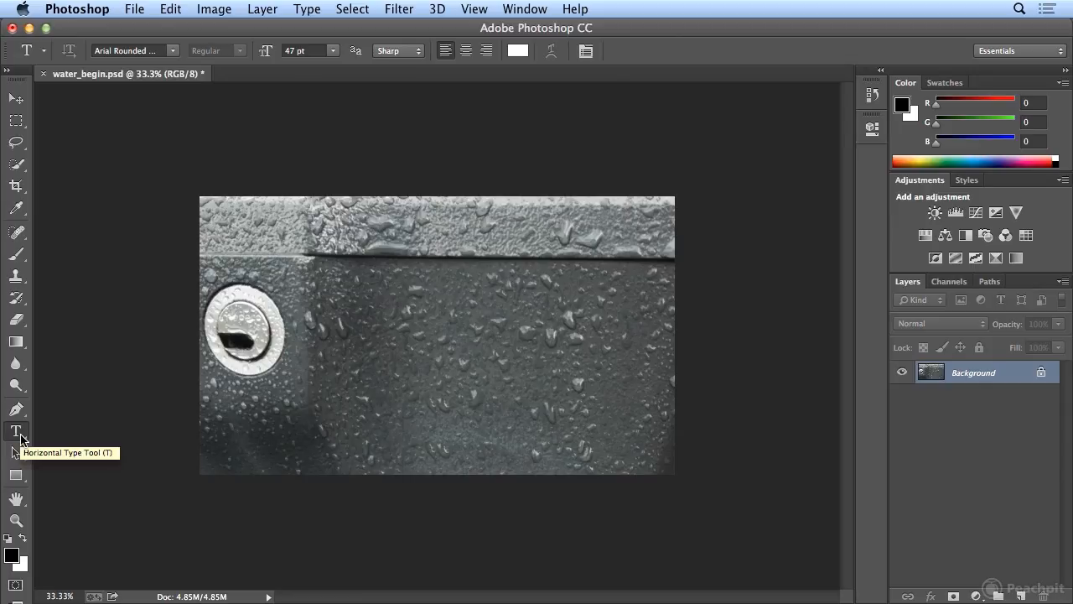
click(354, 339)
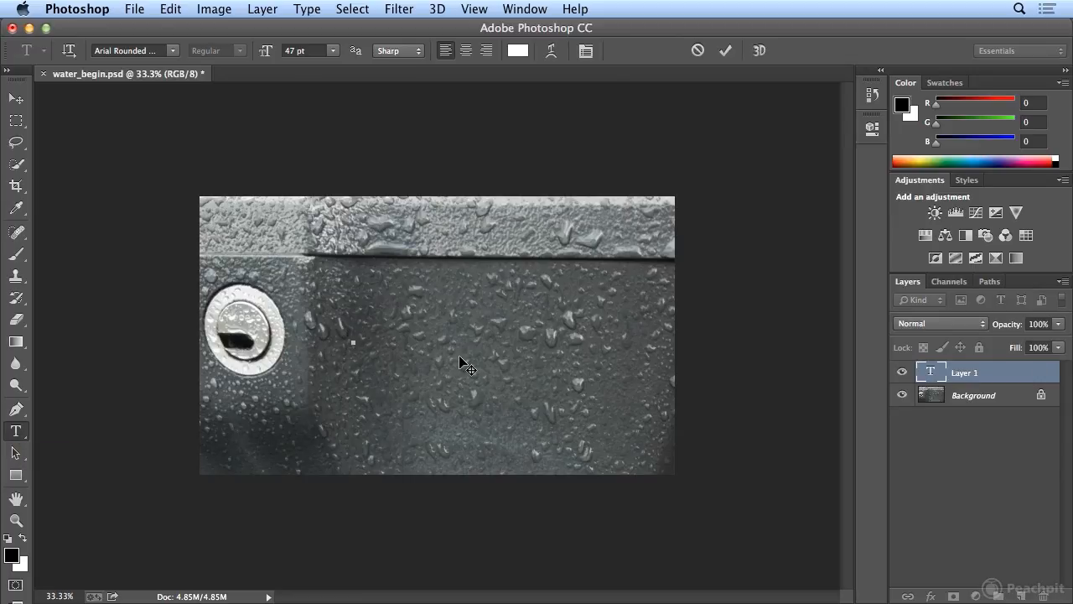
text(Water)
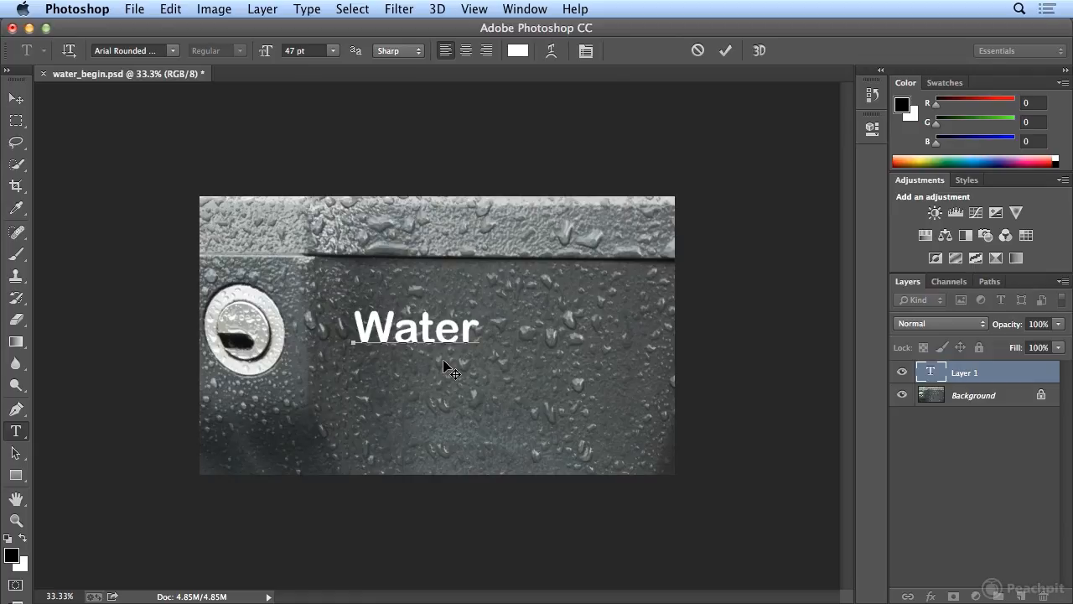
Set the font of the word "Water" to Myriad Pro with the Bold style.
double_click(404, 327)
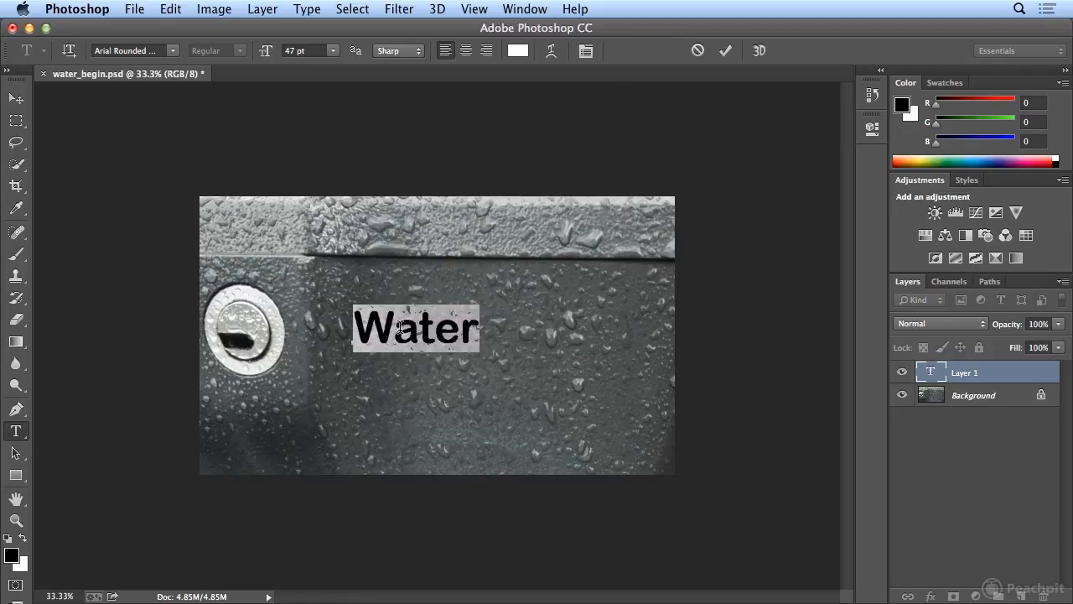
click(172, 51)
scroll(251, 336, down, 15)
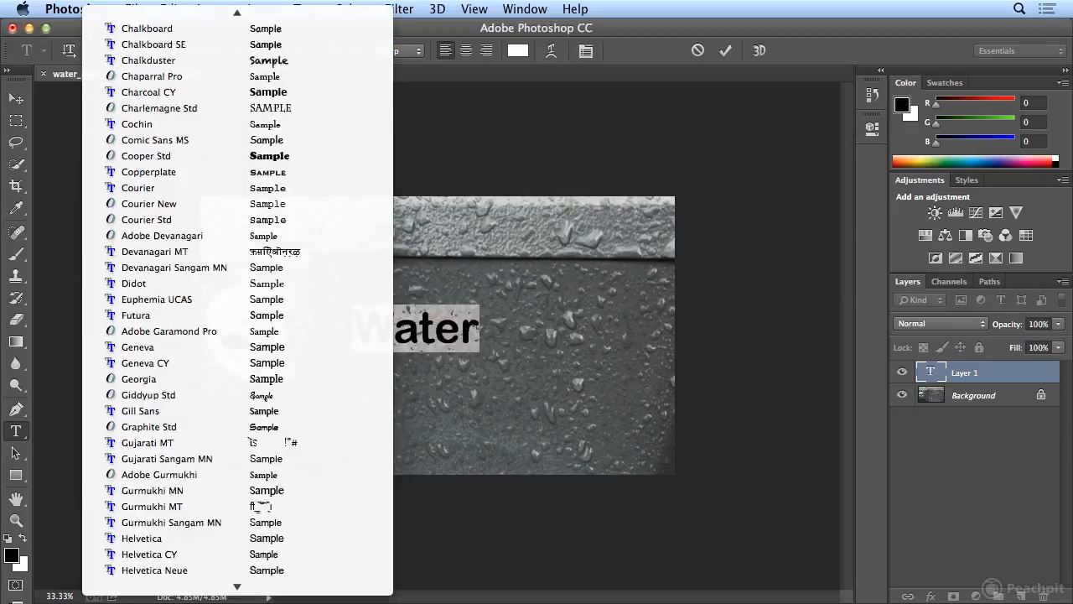
scroll(235, 330, down, 4)
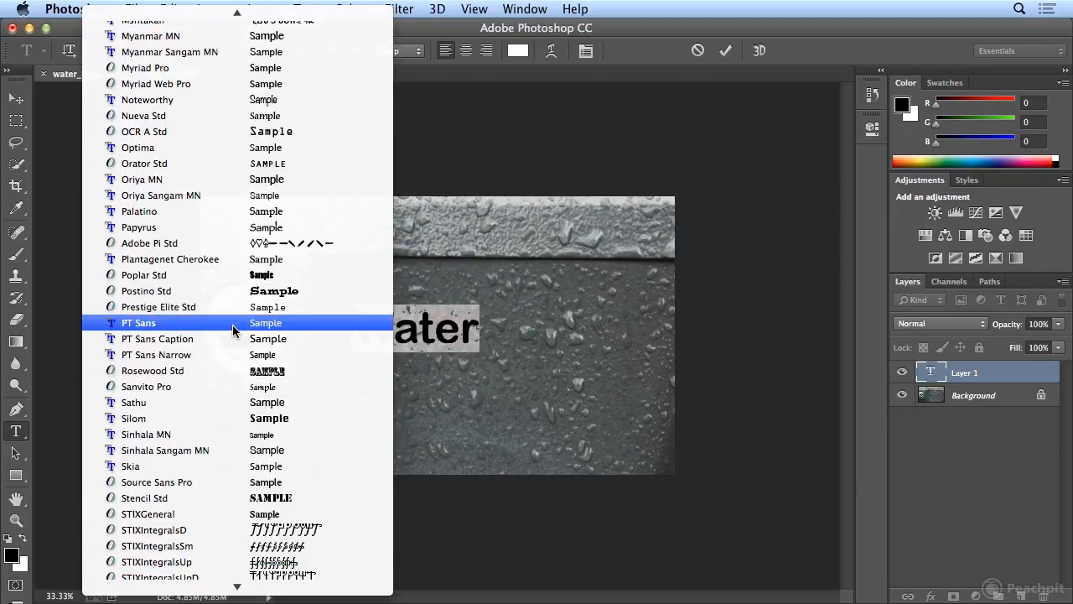
click(208, 66)
click(239, 52)
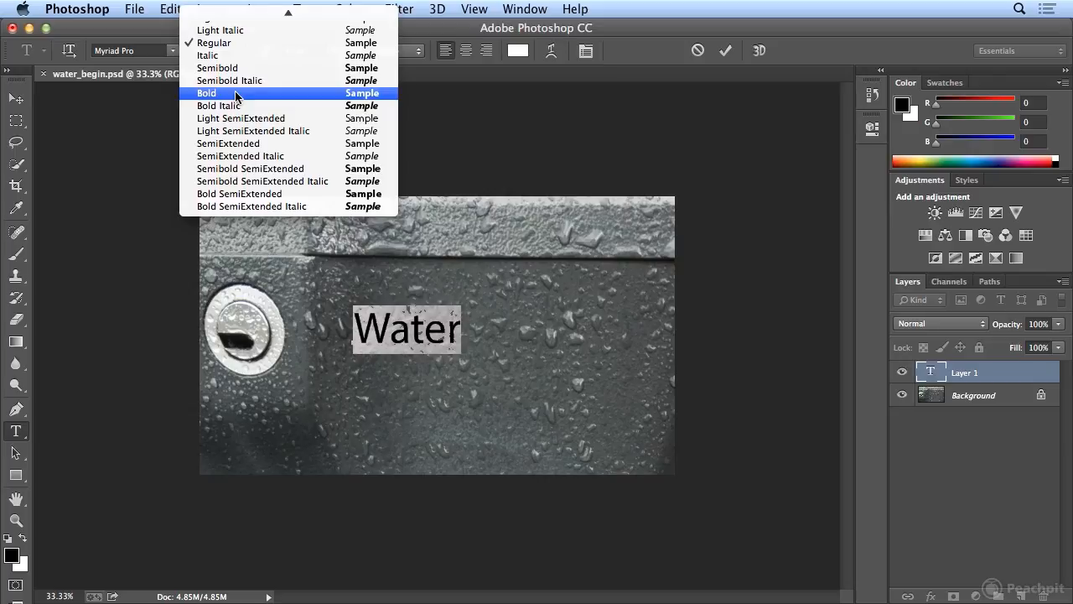
click(234, 93)
click(243, 52)
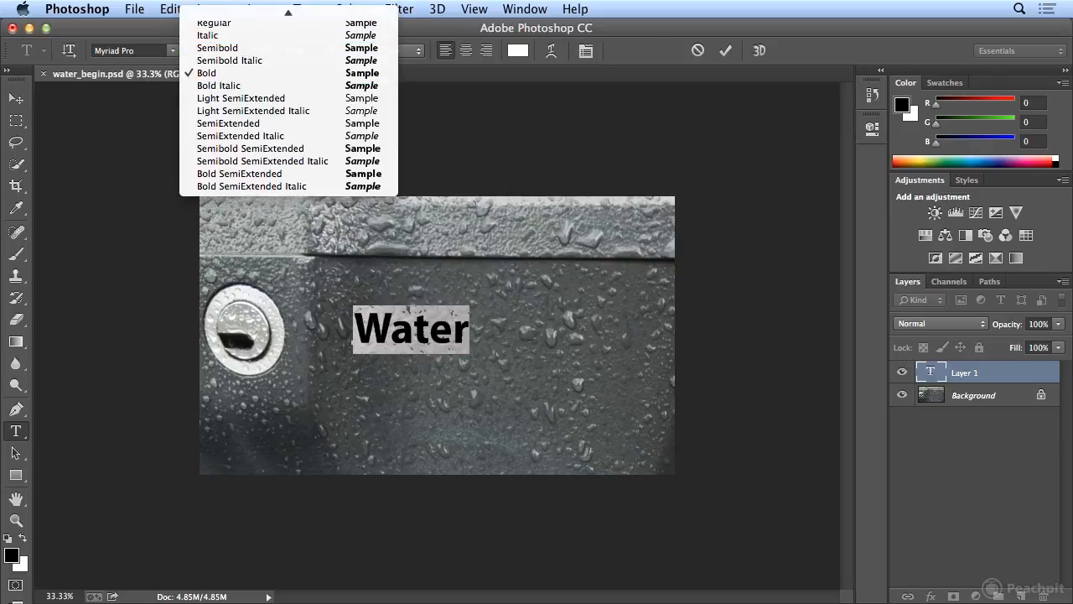
scroll(243, 52, up, 5)
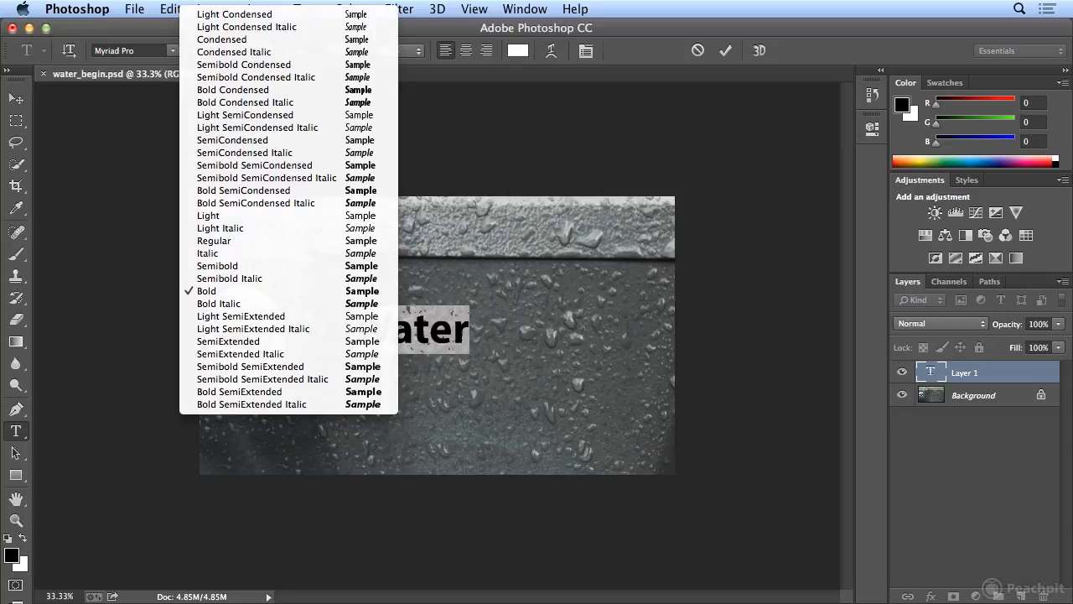
click(252, 291)
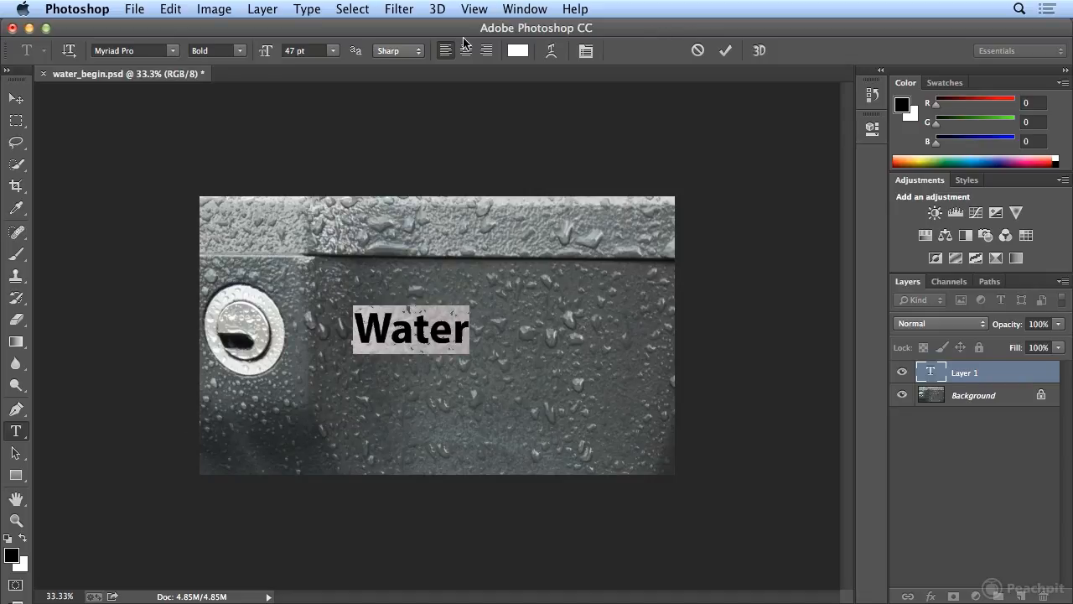
Enlarge the "Water" text to 144 pt, reposition it between the lock and the photo's right edge, and commit it.
drag(267, 53, 315, 44)
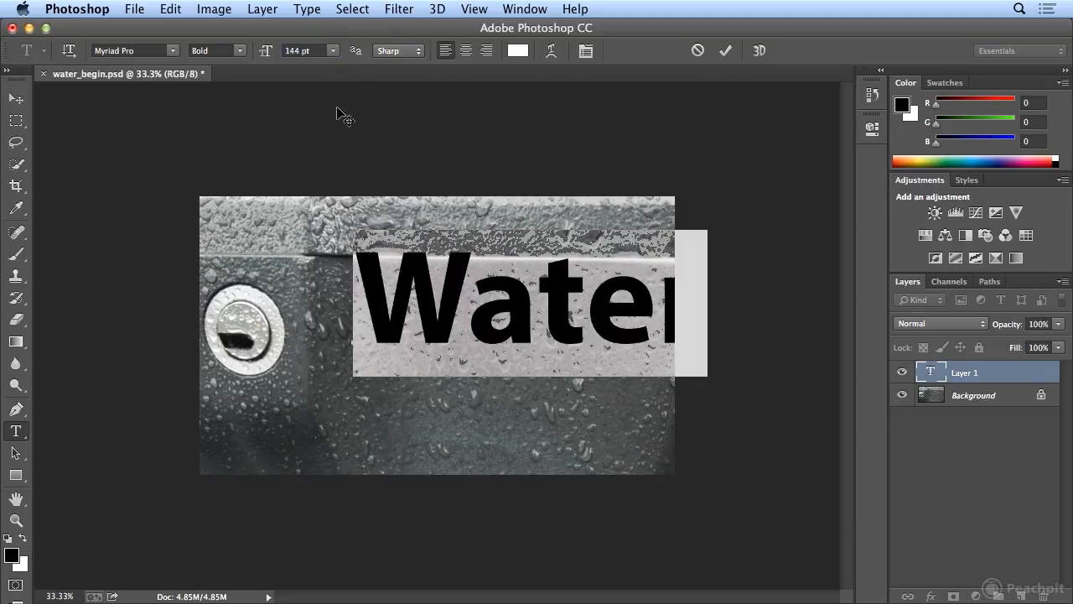
drag(470, 418, 423, 462)
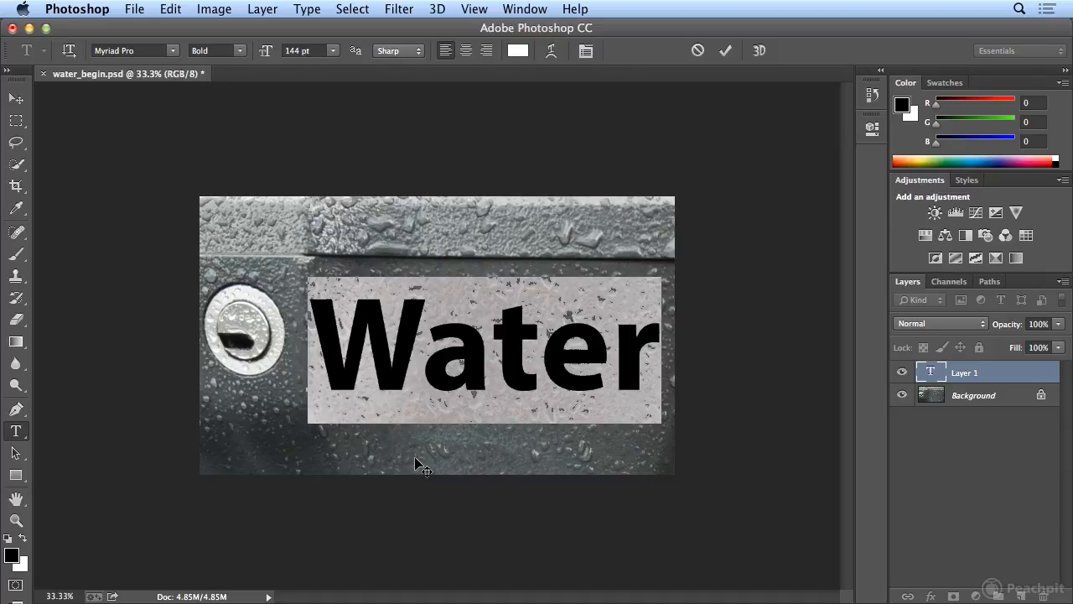
click(984, 379)
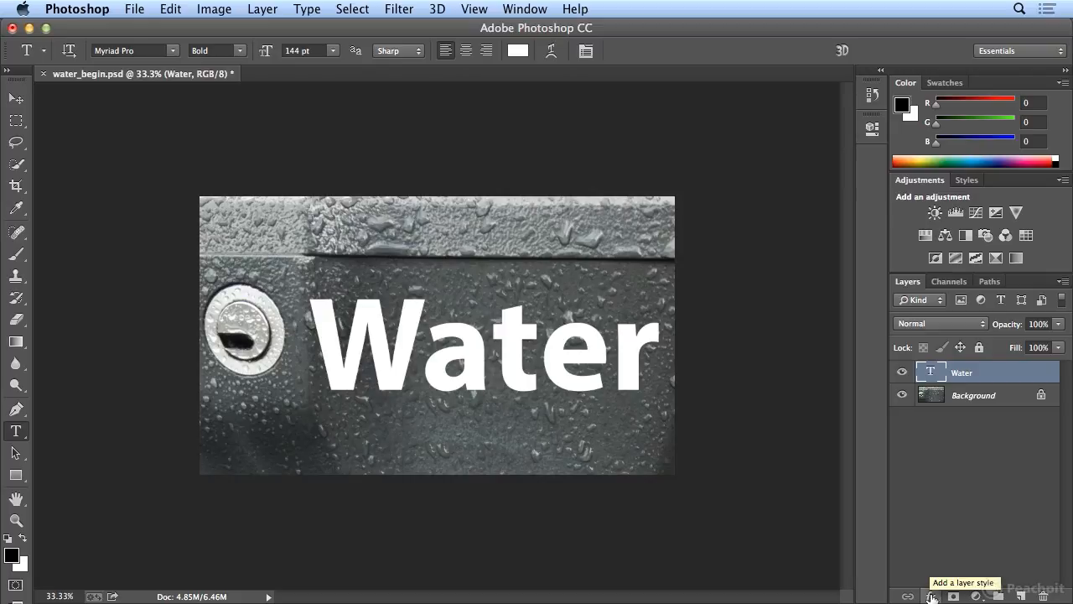
Add a drop shadow to the Water text layer with 46% opacity, 46° angle, 20 px distance and 49 px size.
click(932, 596)
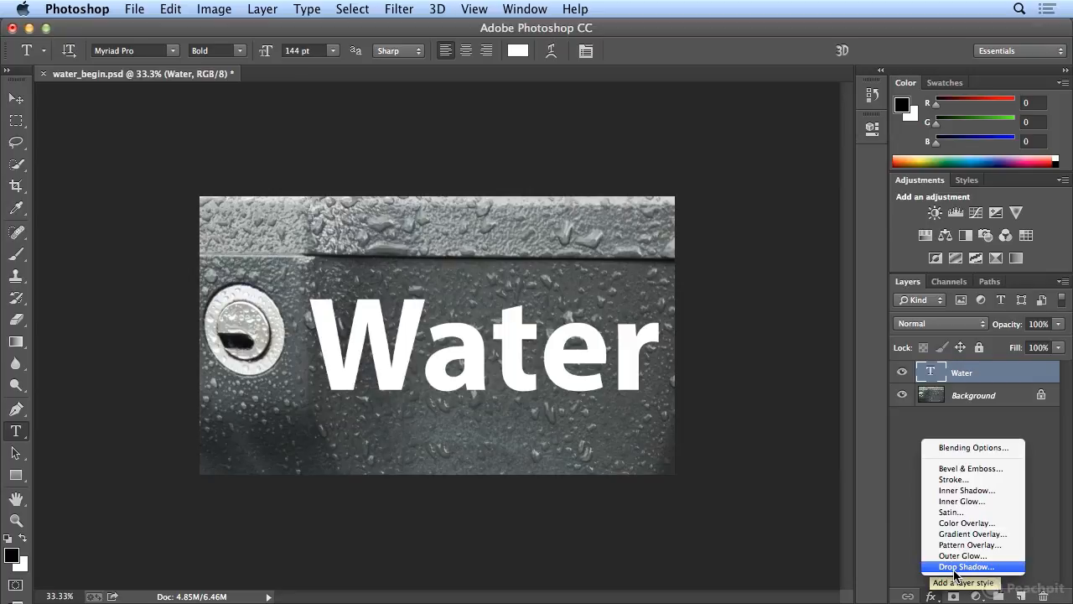
click(956, 569)
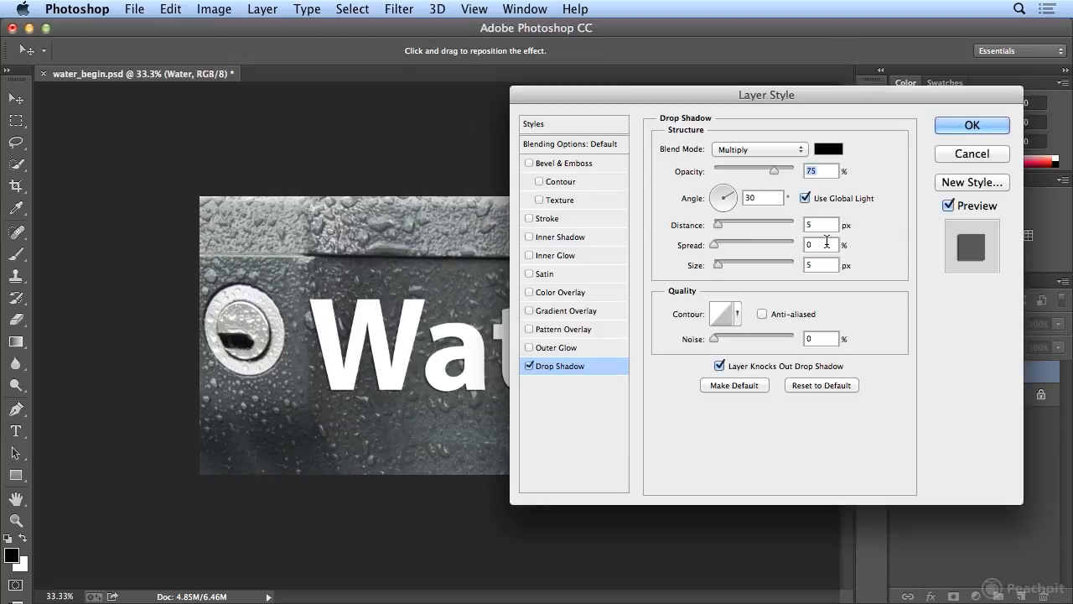
drag(576, 97, 609, 65)
drag(483, 326, 467, 351)
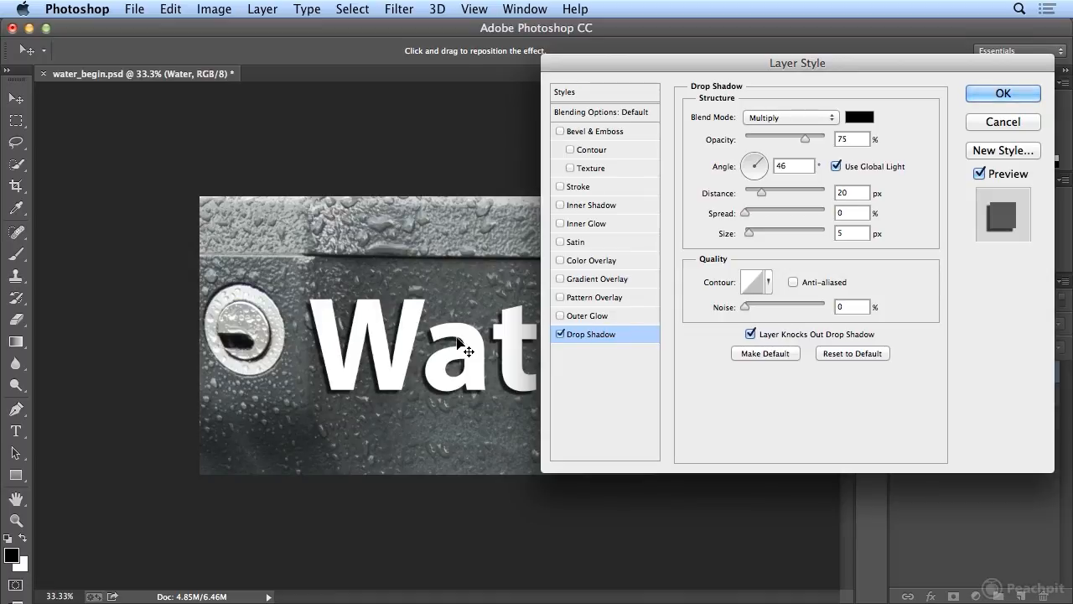
drag(748, 233, 761, 237)
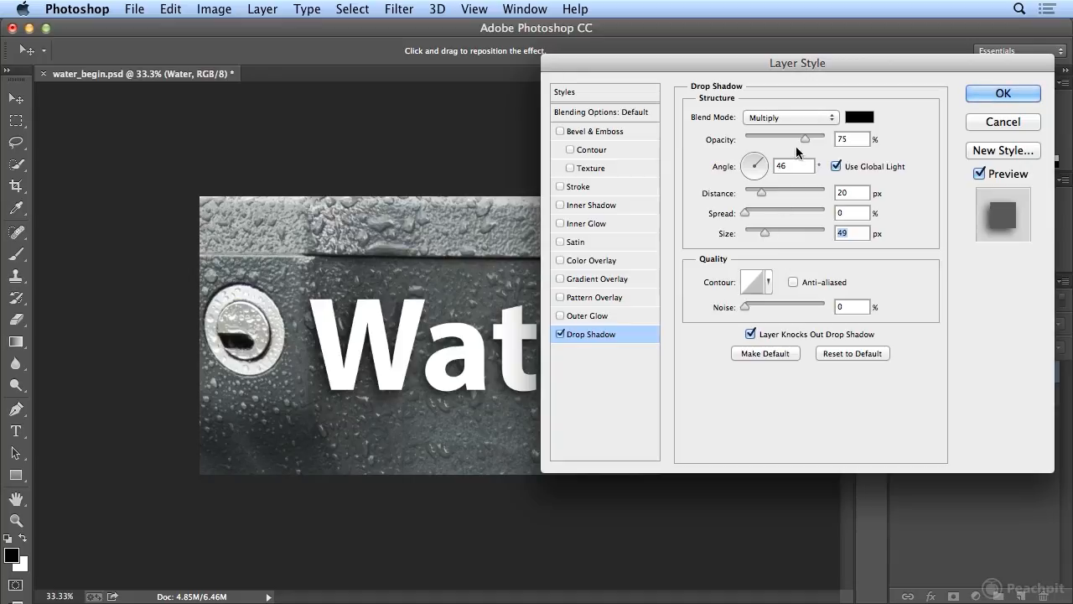
drag(808, 140, 764, 144)
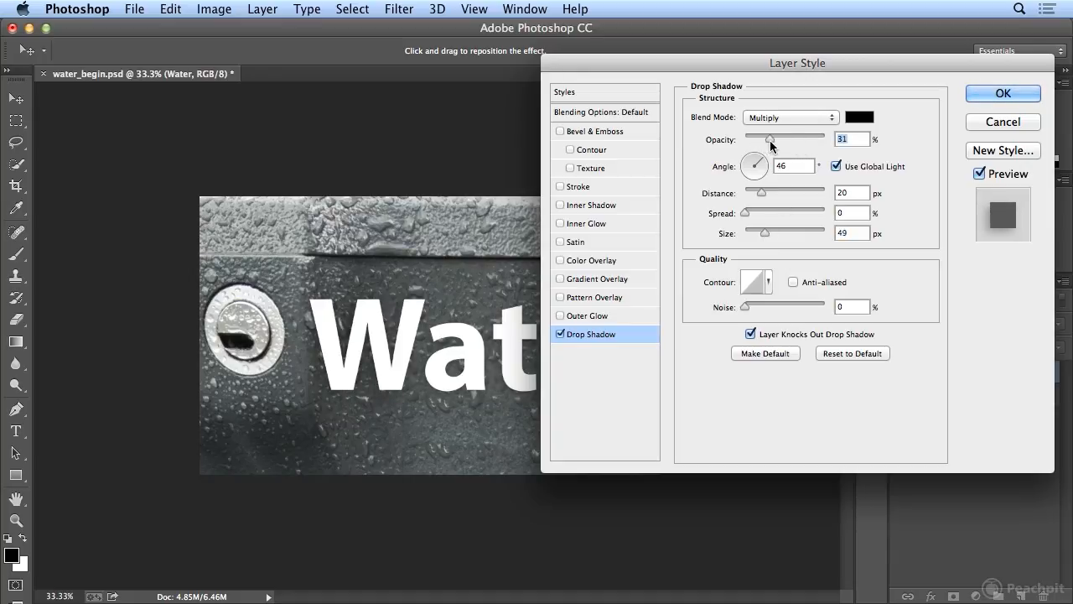
drag(769, 137, 781, 137)
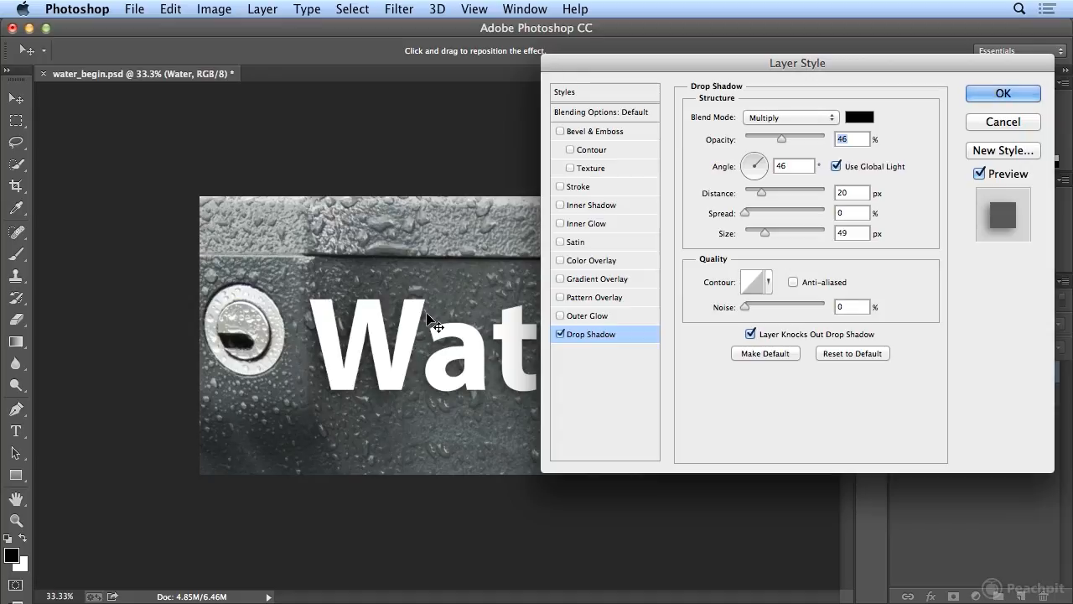
Turn on Bevel & Emboss for the Water text layer and show its settings.
click(595, 134)
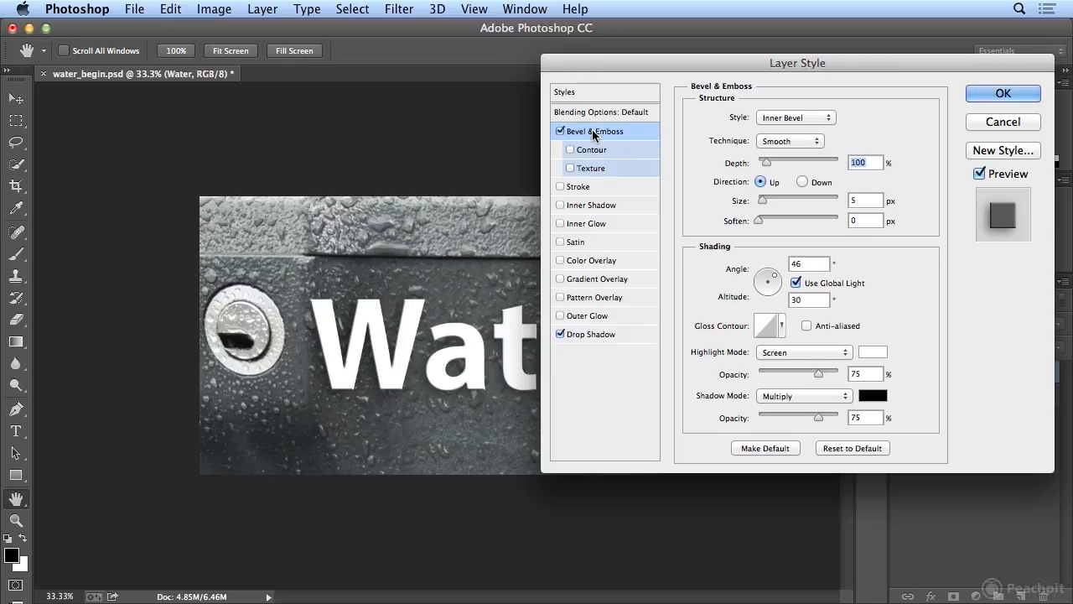
click(596, 336)
click(560, 131)
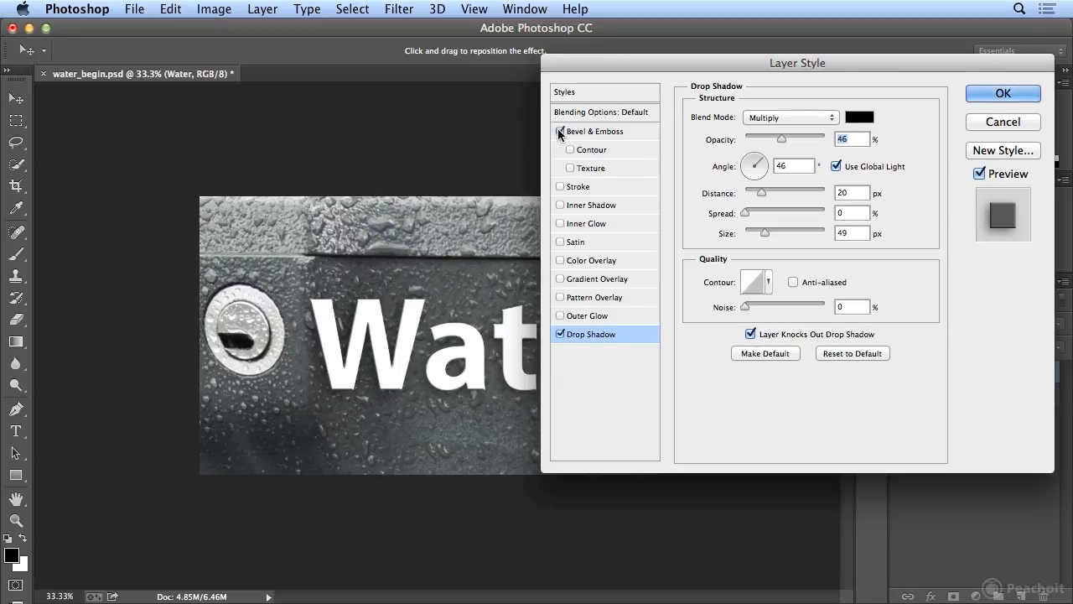
click(560, 131)
click(592, 134)
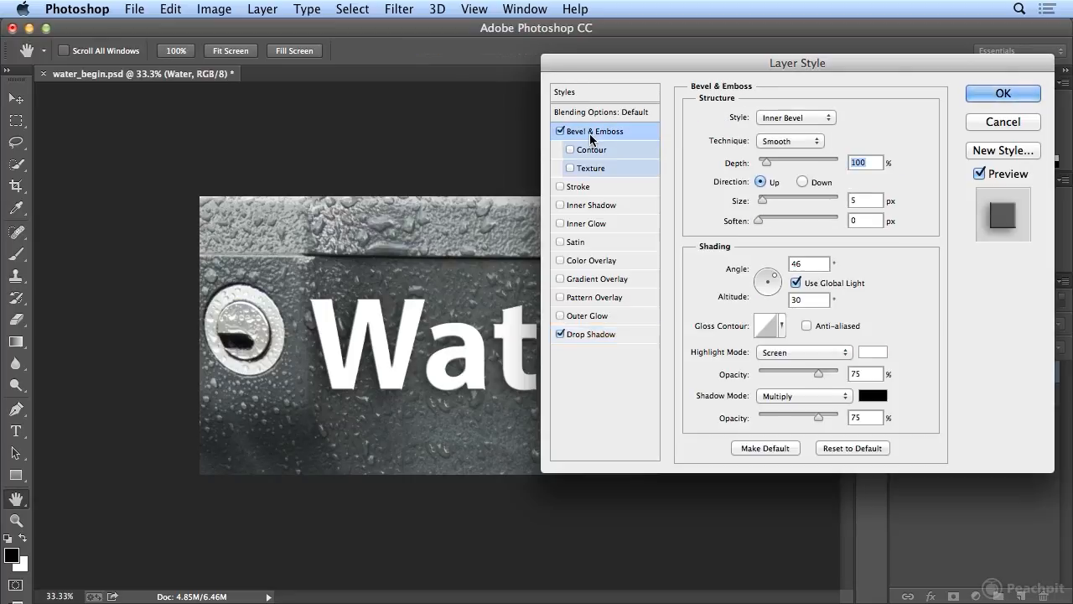
Compare the Emboss, Pillow Emboss, Stroke Emboss, Outer Bevel and Inner Bevel styles on the text, and settle on Emboss.
click(778, 121)
click(778, 129)
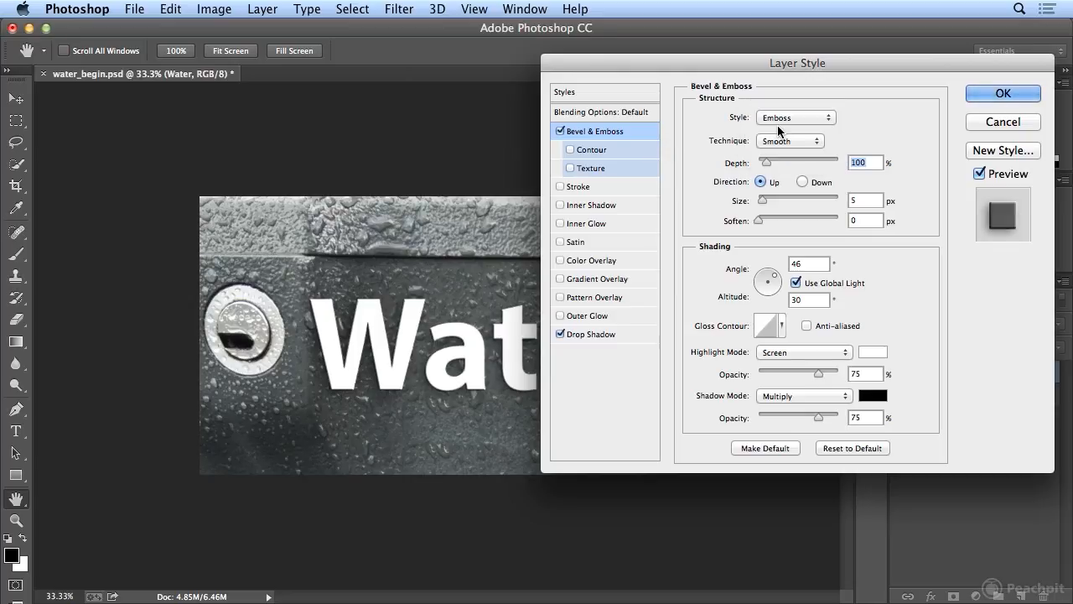
click(780, 118)
click(783, 130)
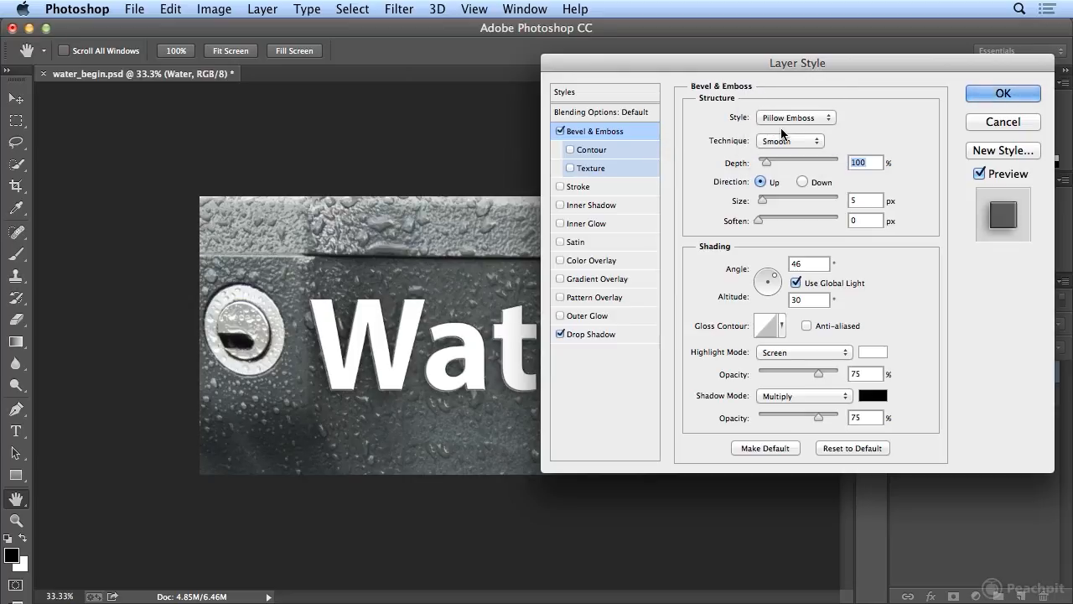
click(785, 118)
click(788, 129)
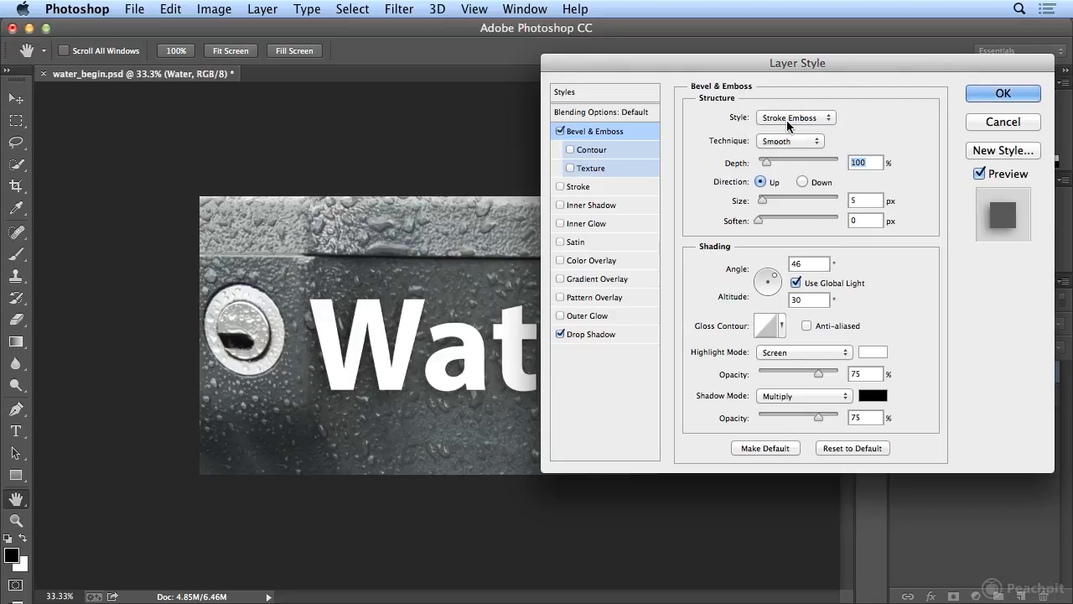
click(785, 118)
click(787, 76)
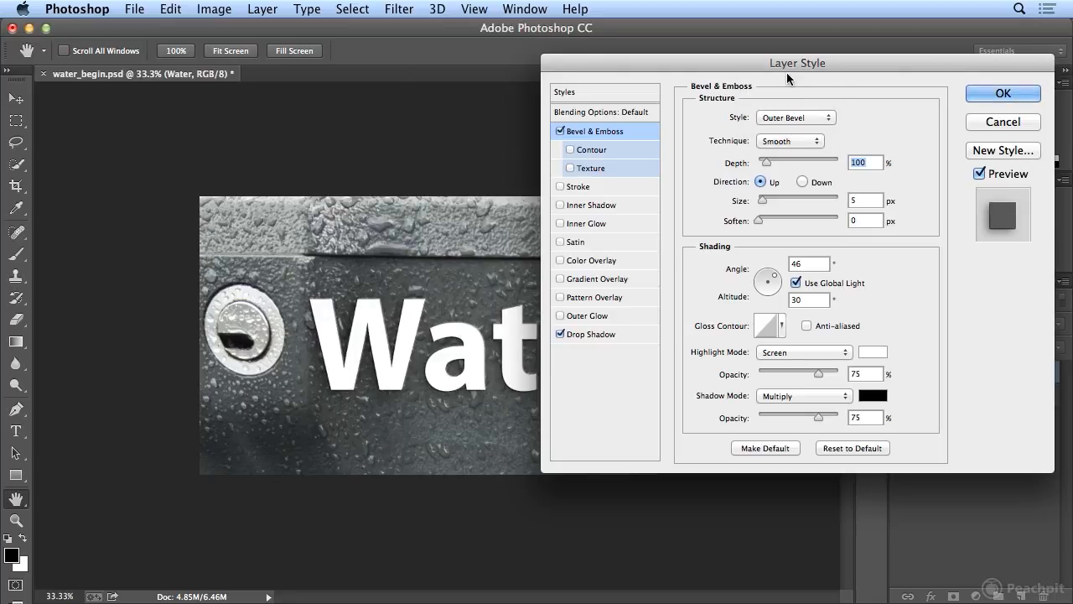
click(783, 118)
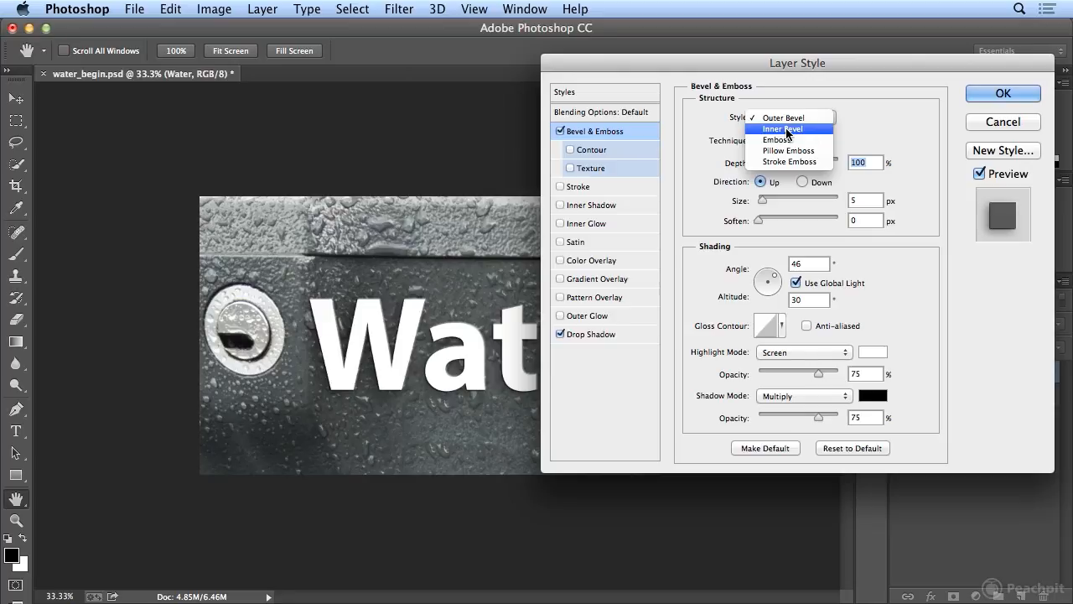
click(786, 130)
click(785, 124)
click(789, 130)
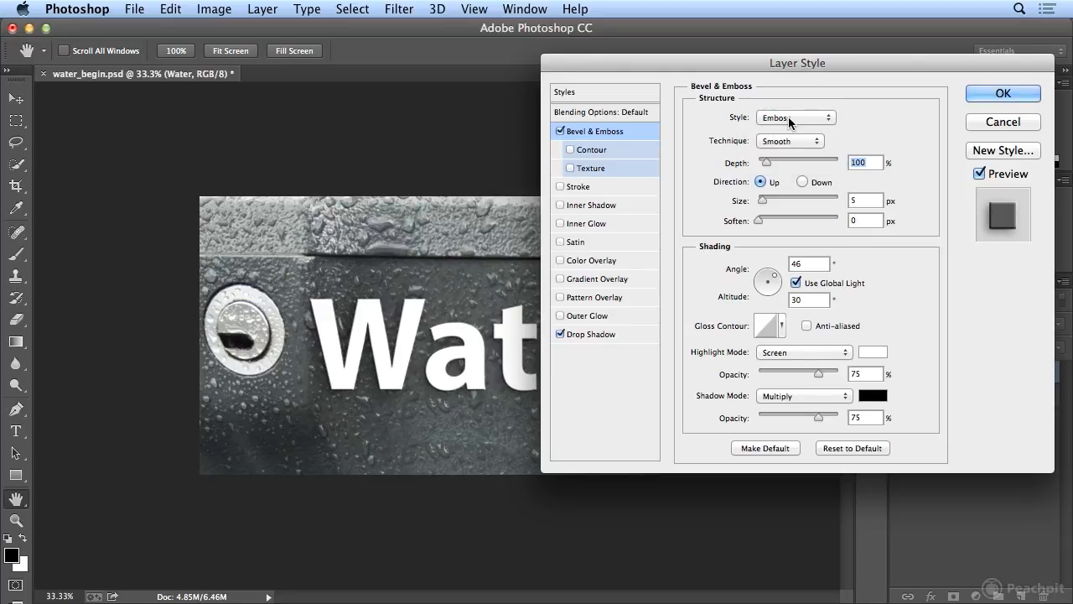
Set the emboss depth to 438%, size to 2 px and soften to 2 px, with the direction Down.
drag(768, 162, 793, 159)
mouse_move(766, 200)
mouse_down()
mouse_move(826, 206)
mouse_move(764, 203)
mouse_move(804, 216)
mouse_move(770, 220)
mouse_up()
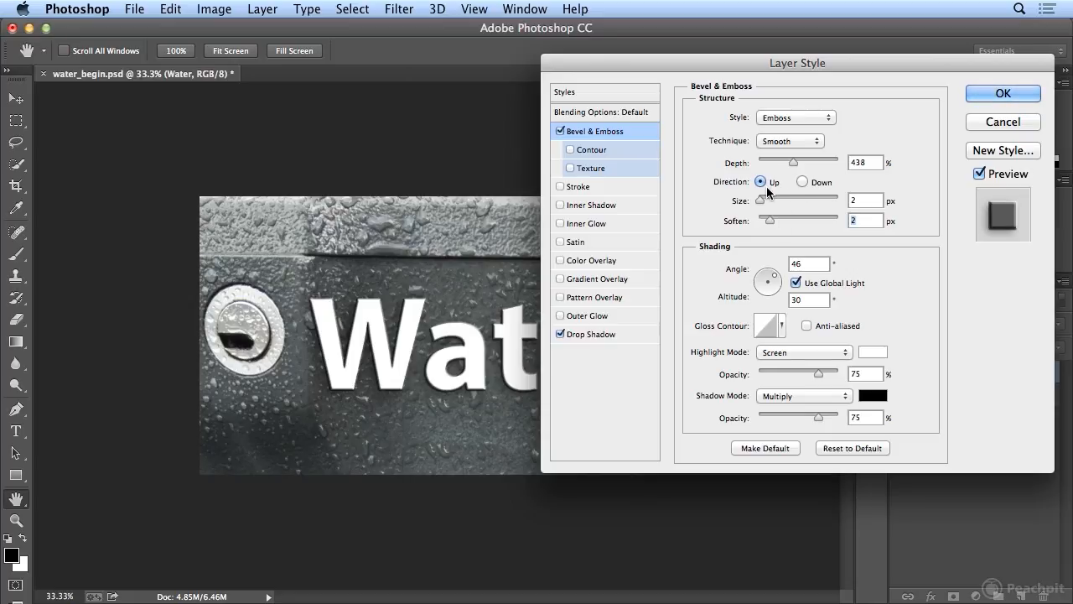
click(802, 181)
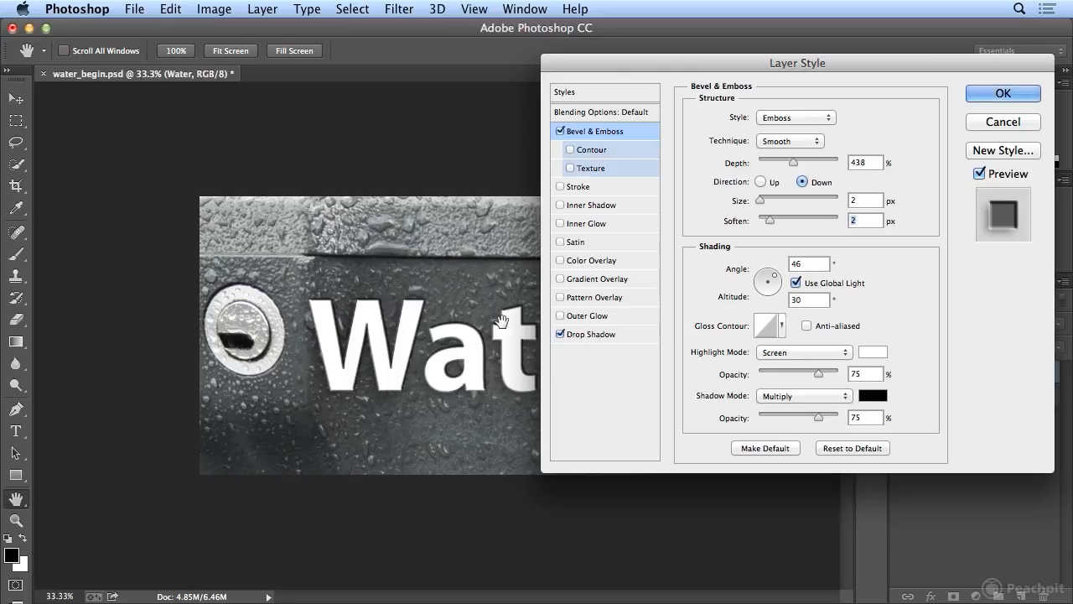
Add a Pattern Overlay using the water-drop photo pattern to the Water text and apply the layer style.
click(597, 299)
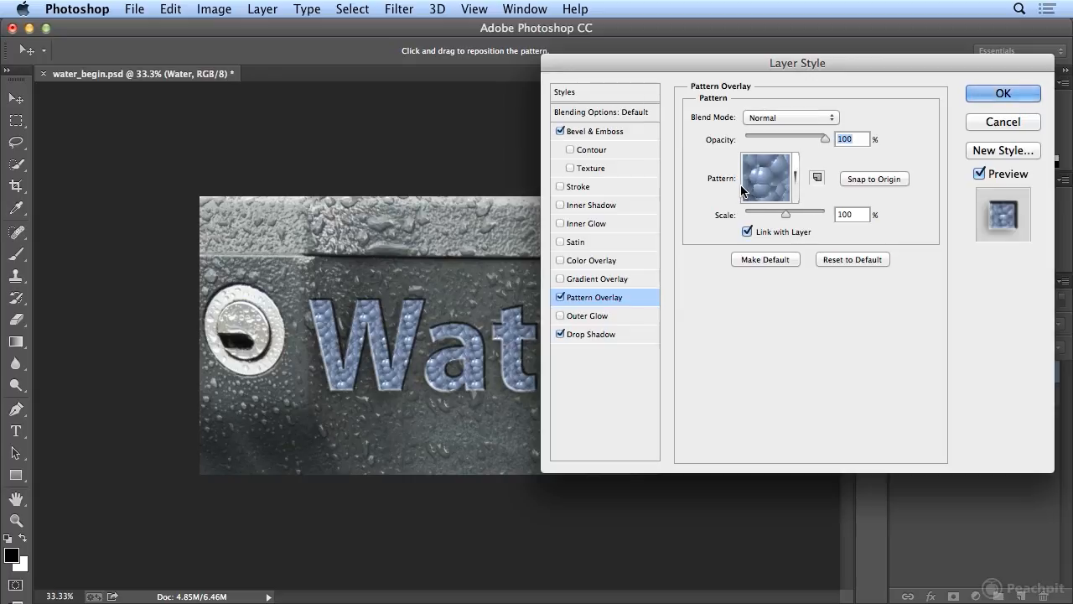
click(797, 191)
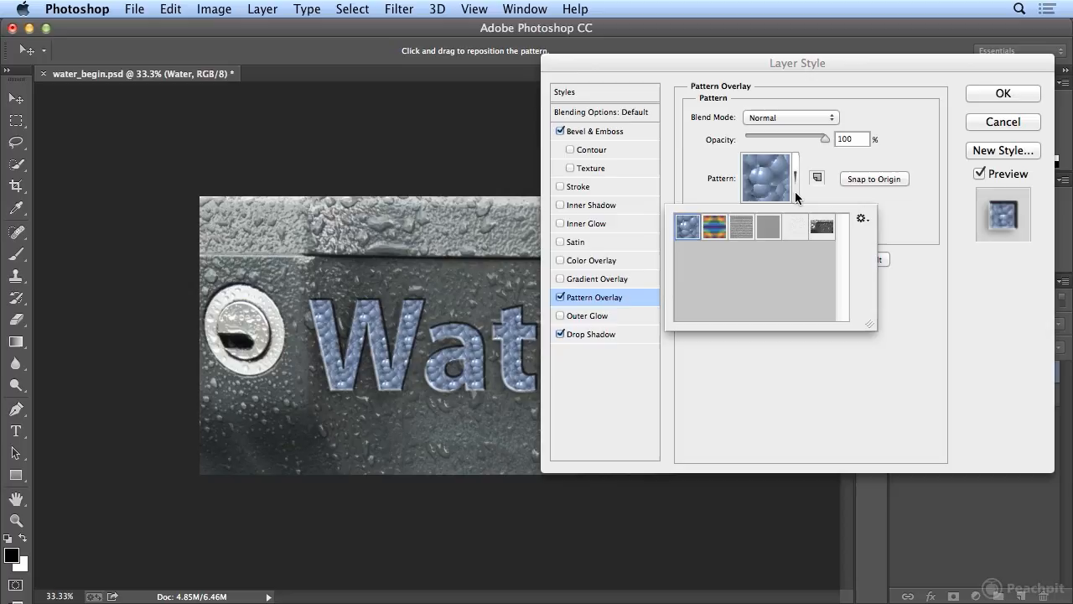
click(820, 228)
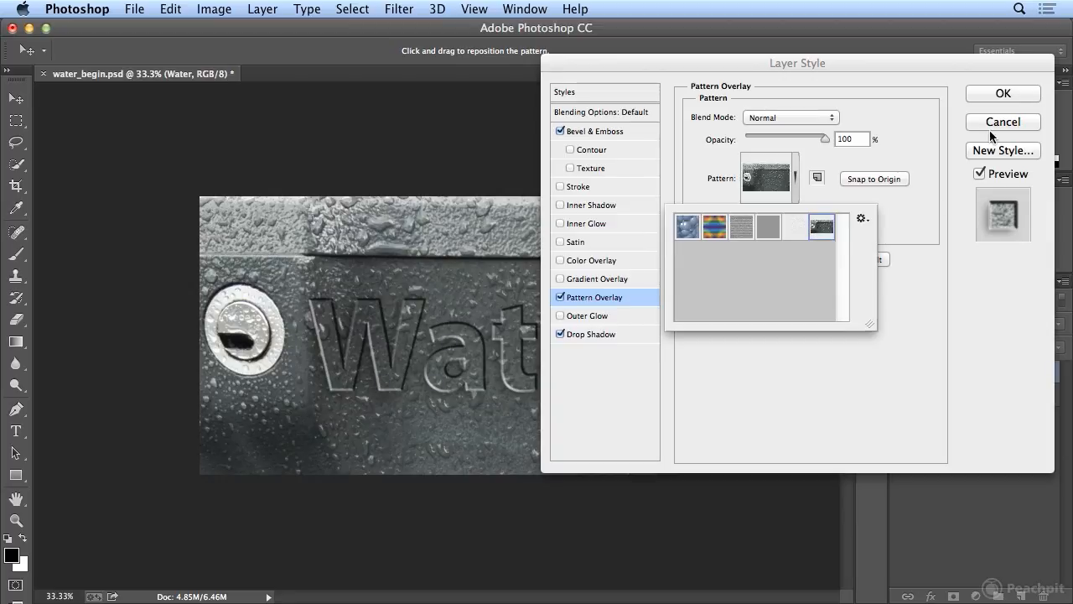
click(981, 91)
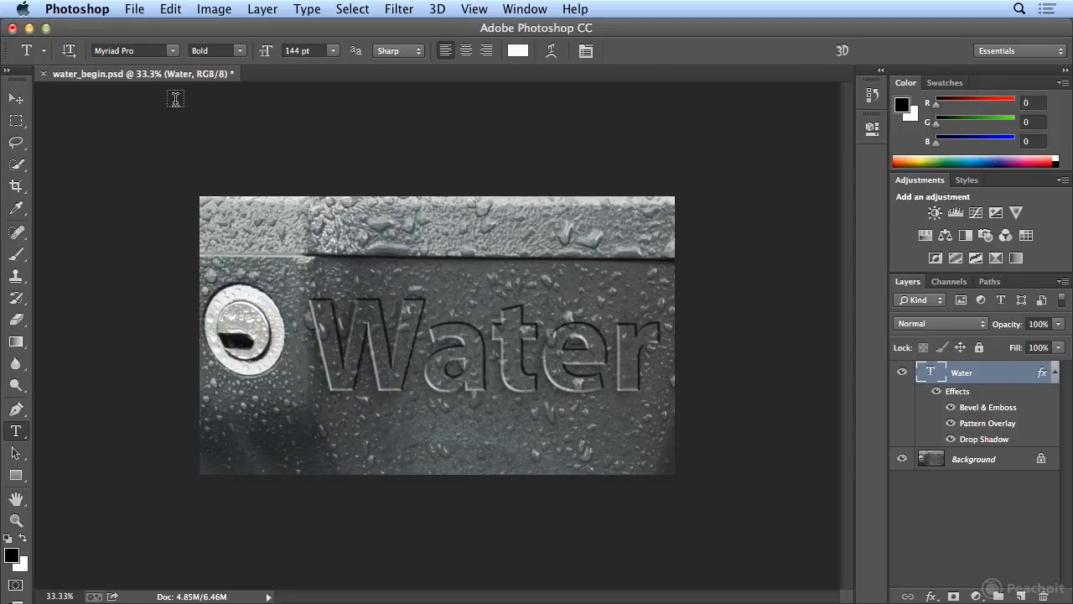
Move the Water text up across the light ledge in the photo and snap its overlay pattern to the layer's origin.
click(17, 99)
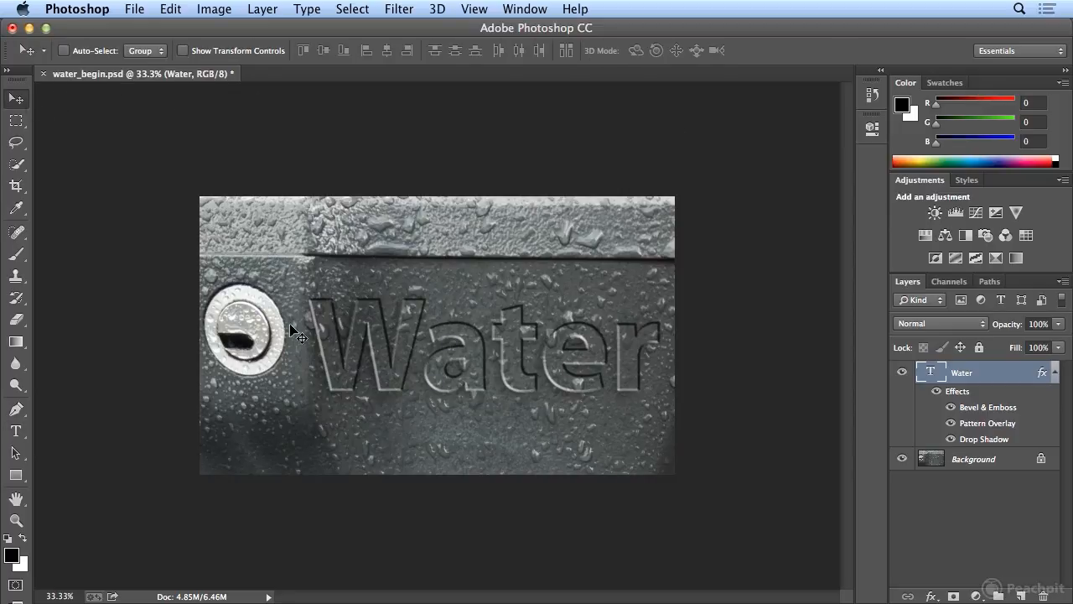
drag(333, 349, 320, 268)
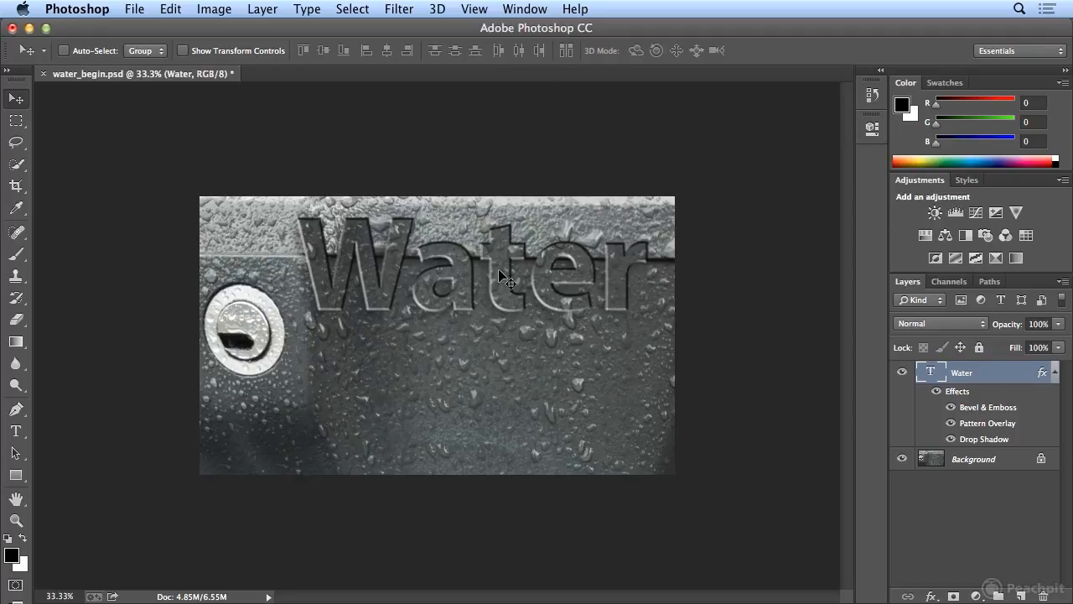
double_click(995, 424)
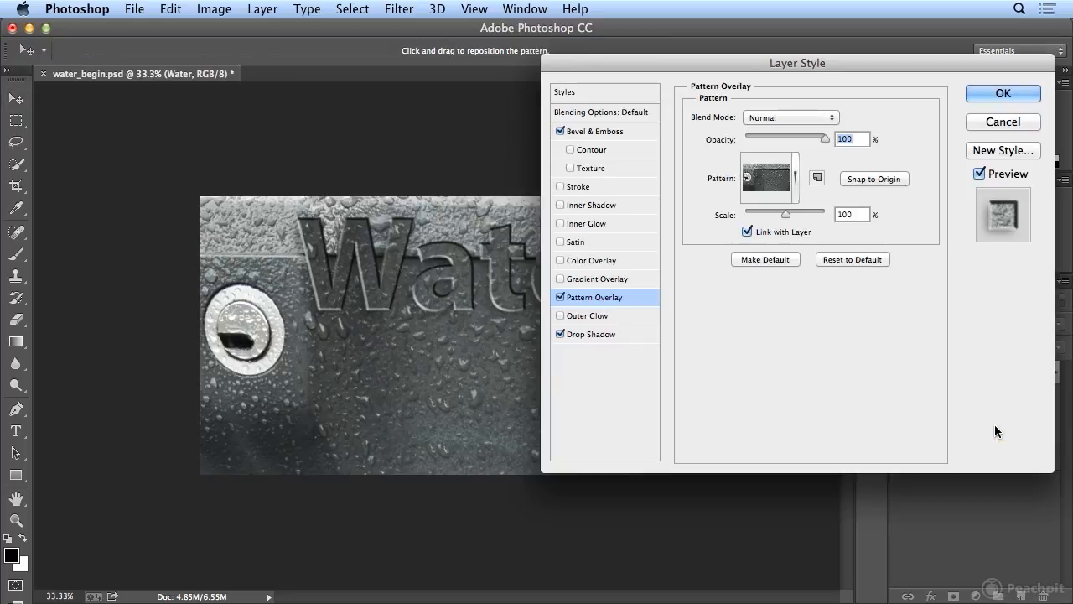
click(884, 180)
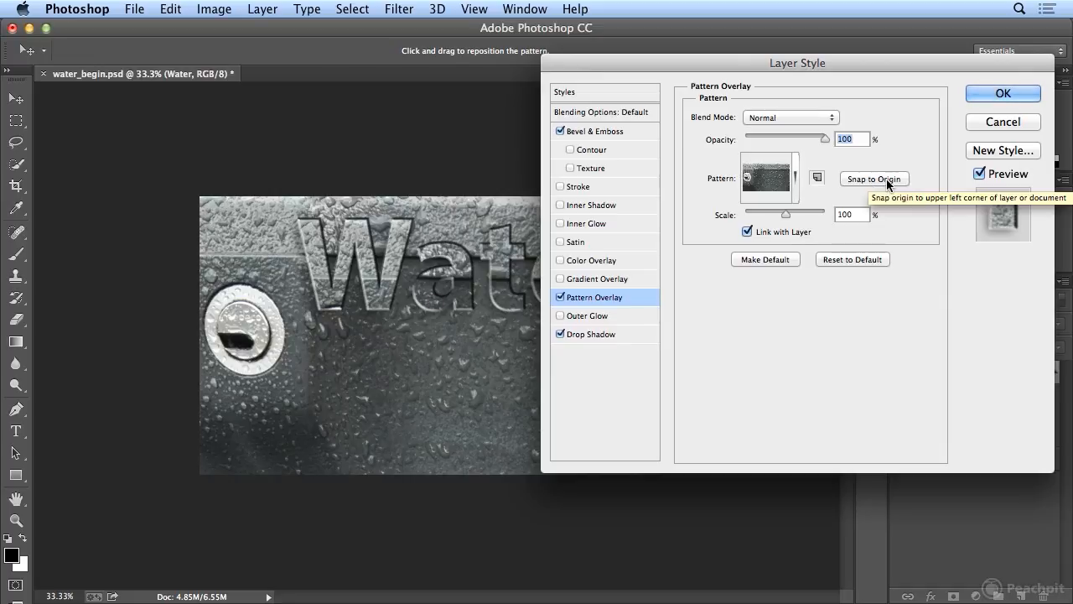
Unlink the overlay pattern from the layer, apply the style, and move the Water text back down beside the lock.
click(776, 234)
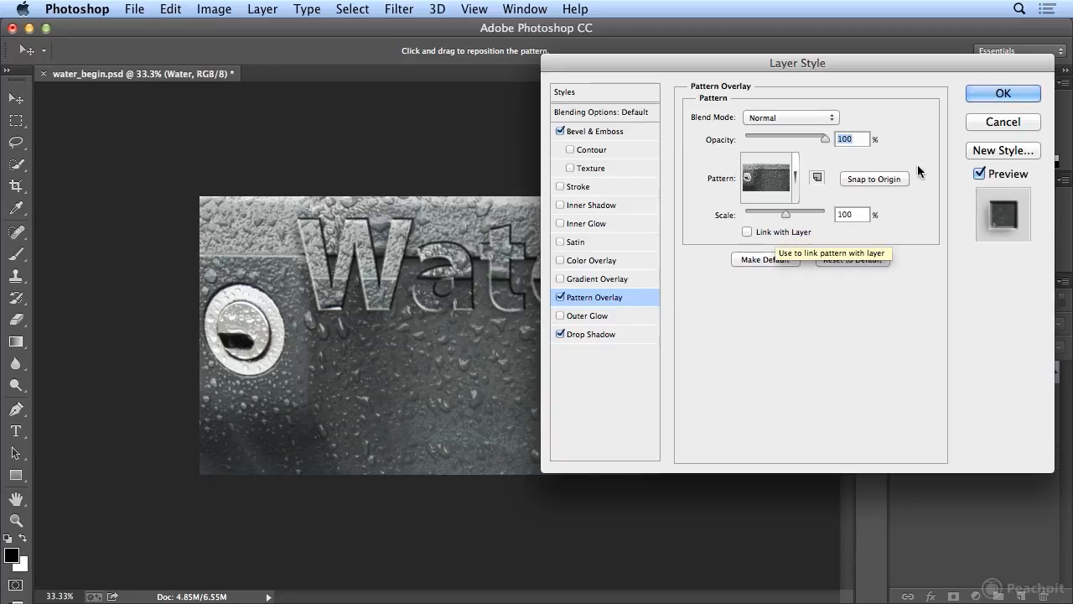
click(985, 93)
drag(569, 259, 561, 350)
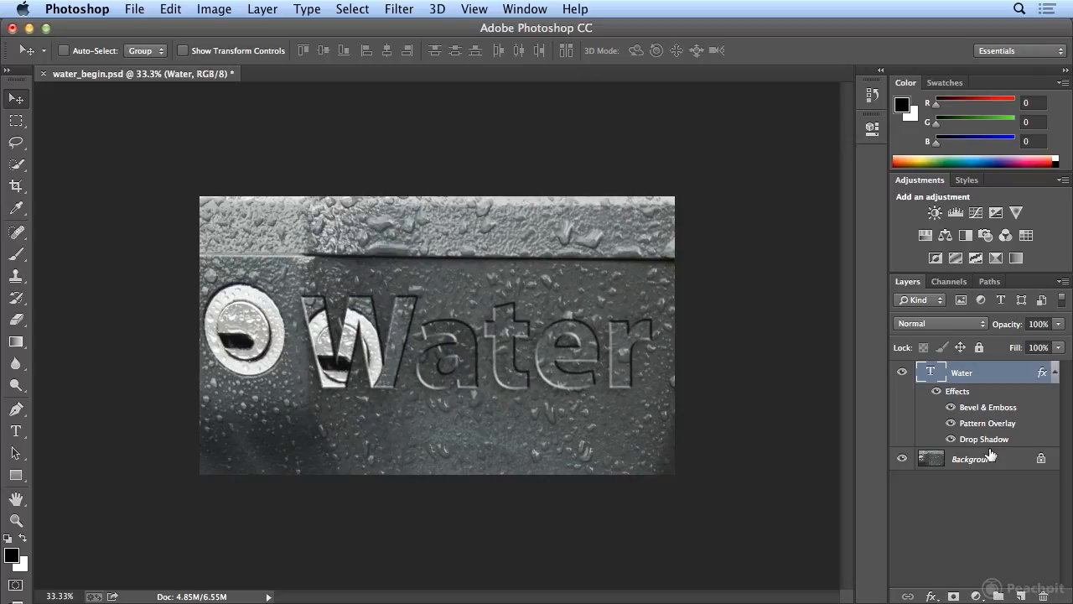
Snap the unlinked overlay pattern to the document origin, keeping the Pattern Overlay opacity at 100%.
double_click(990, 424)
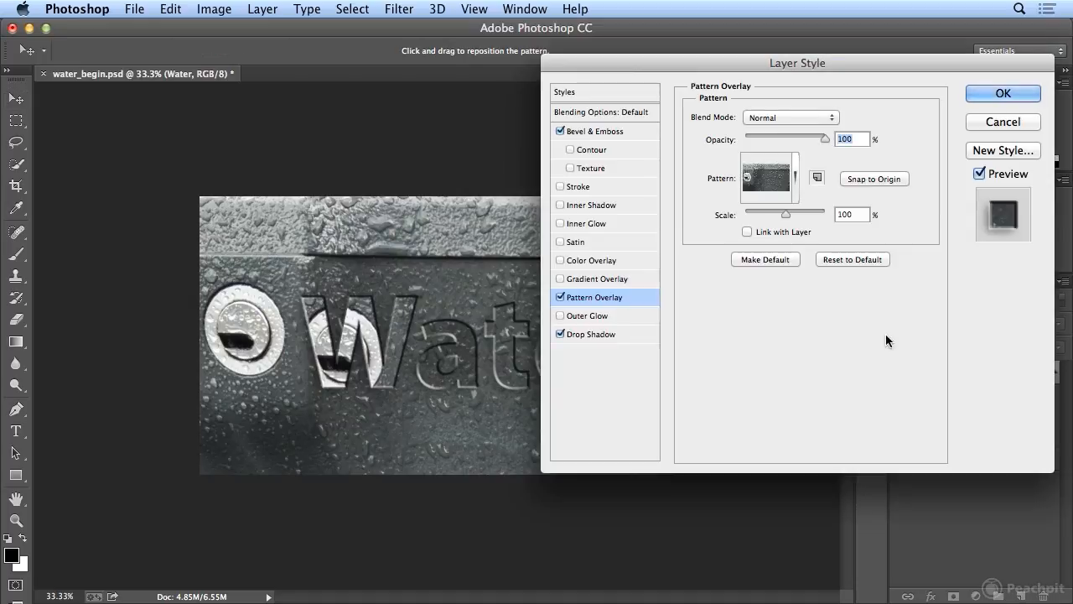
click(884, 178)
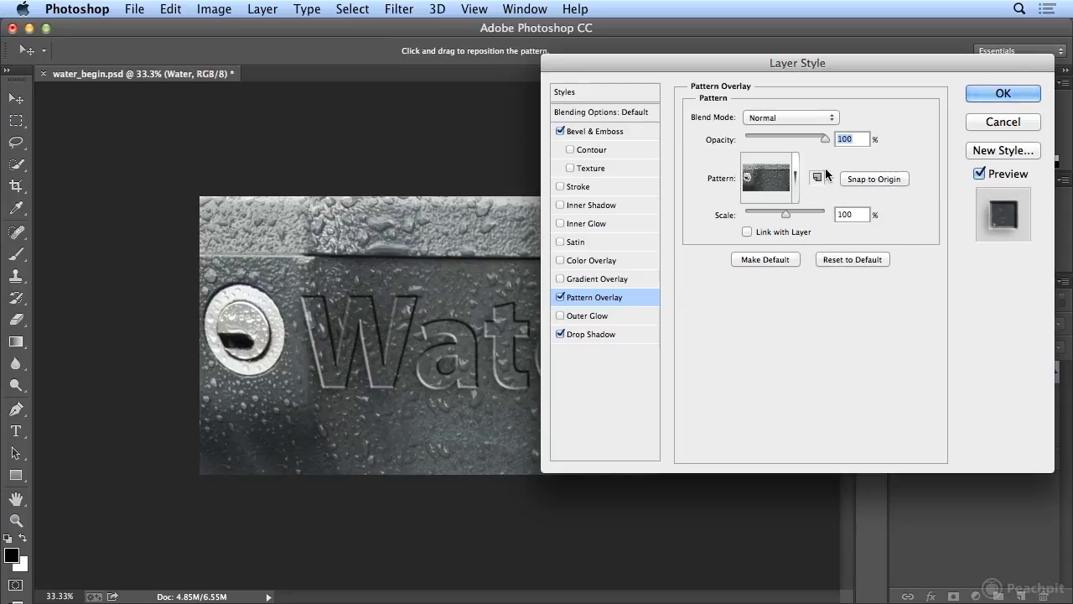
mouse_move(822, 139)
mouse_down()
mouse_move(784, 137)
mouse_move(815, 146)
mouse_up()
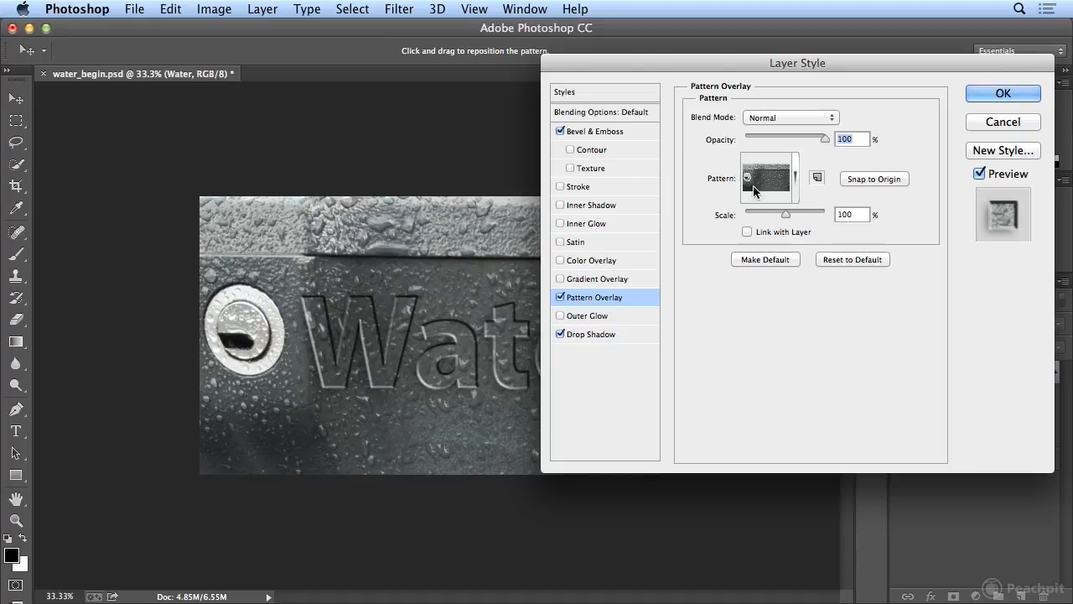
Add a Color Overlay in blue #559ef8 at 22% opacity to the Water text and apply the layer style.
click(628, 262)
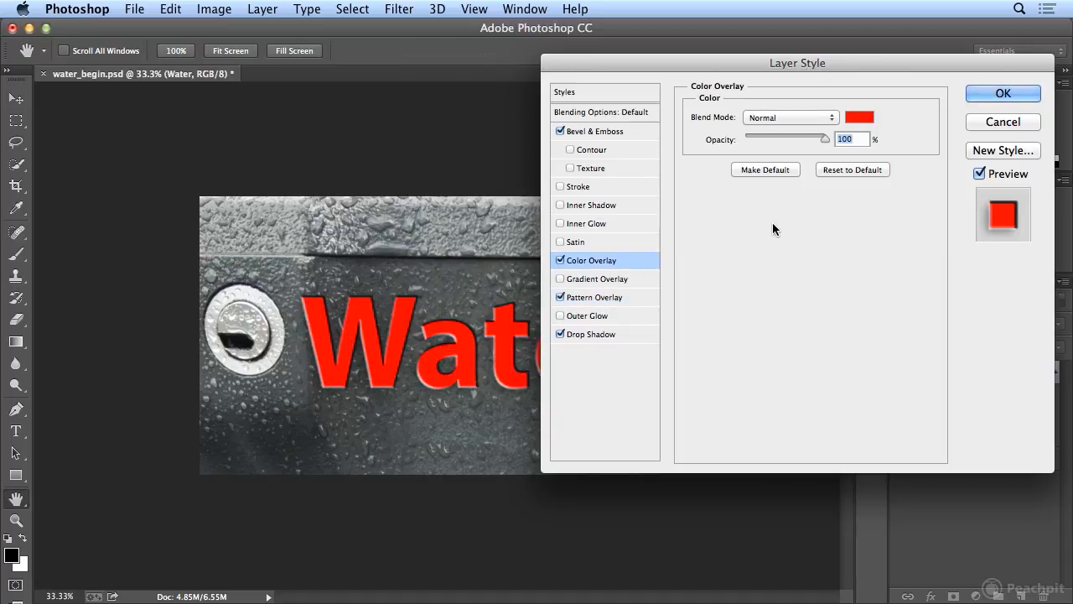
click(868, 122)
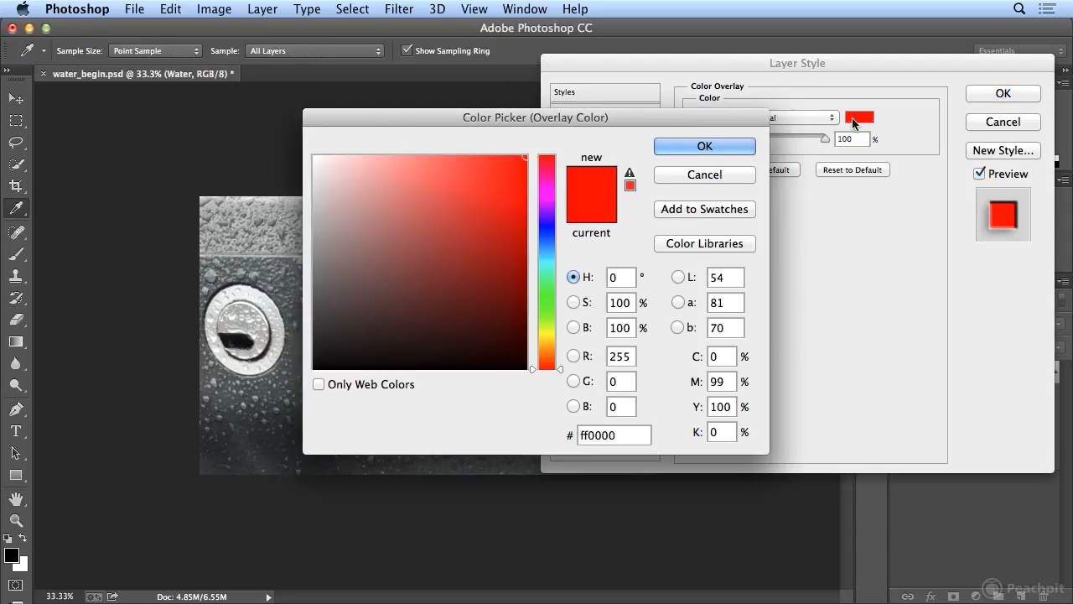
click(549, 237)
click(544, 249)
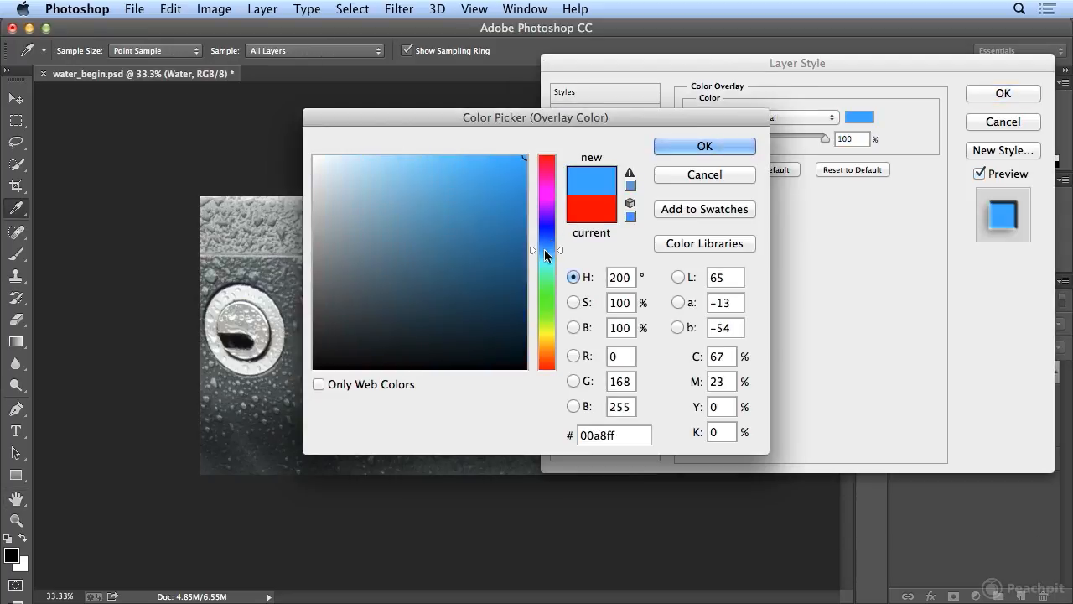
click(485, 180)
drag(545, 250, 568, 242)
drag(512, 204, 511, 192)
drag(513, 237, 453, 161)
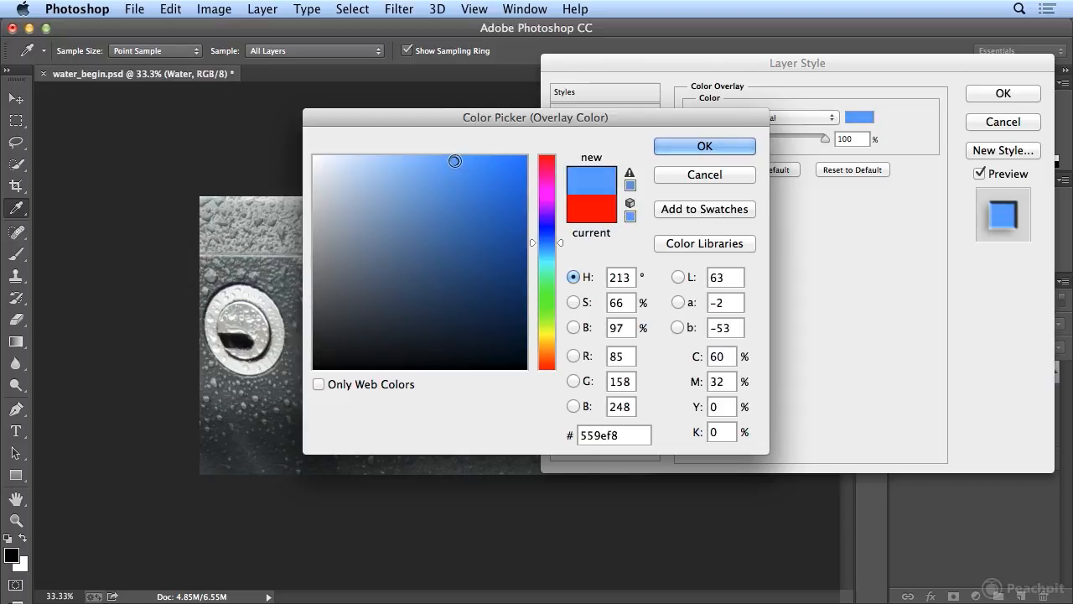
click(672, 147)
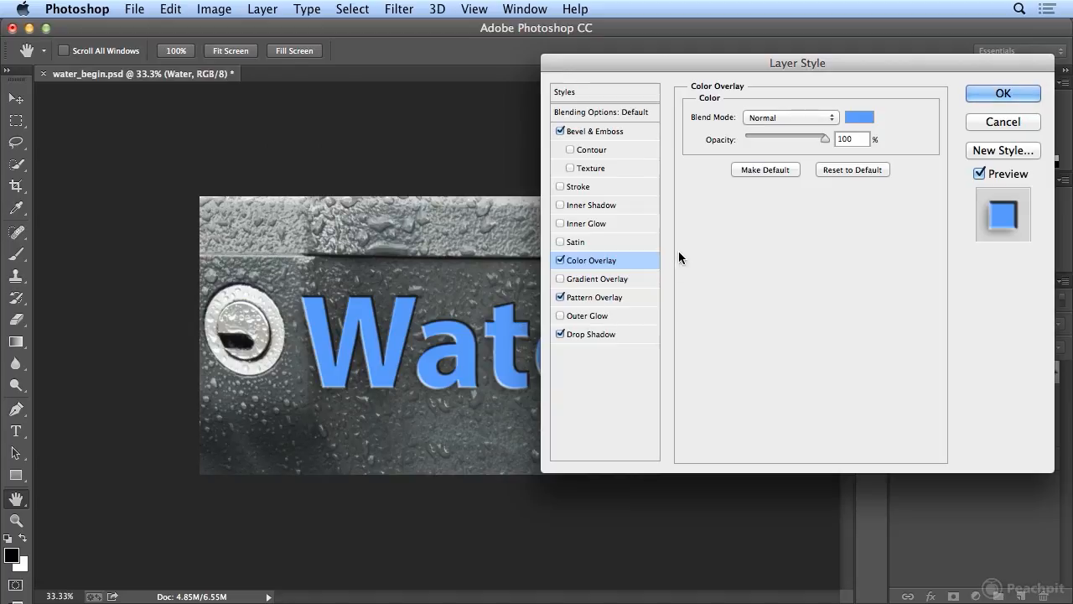
drag(825, 139, 763, 142)
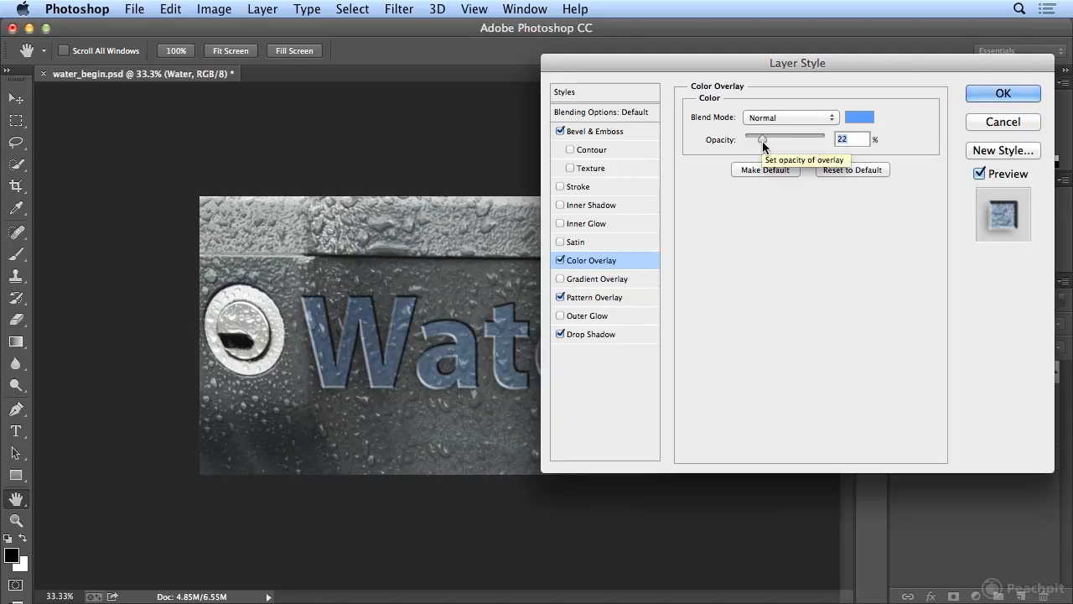
click(1030, 98)
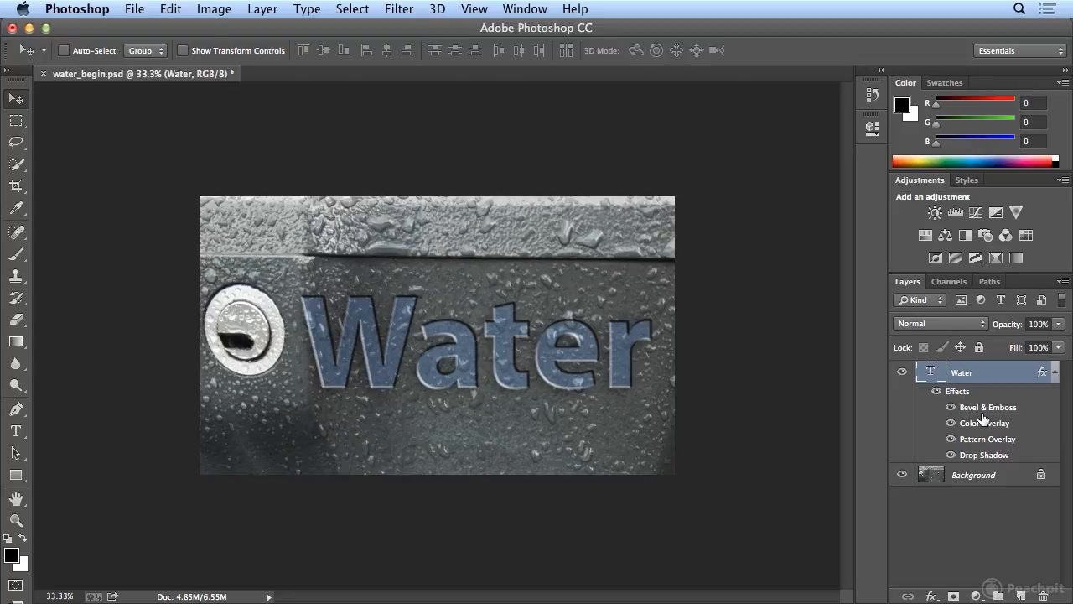
Toggle the visibility of the Water layer's individual effects to compare what each contributes to the text.
click(954, 410)
click(952, 423)
click(951, 424)
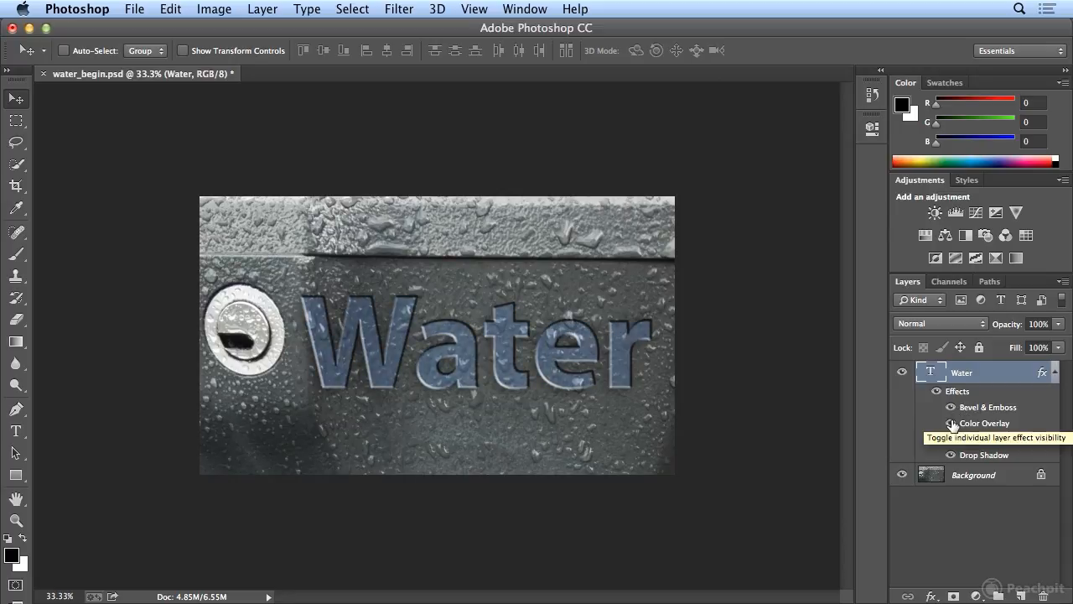
click(951, 440)
click(951, 439)
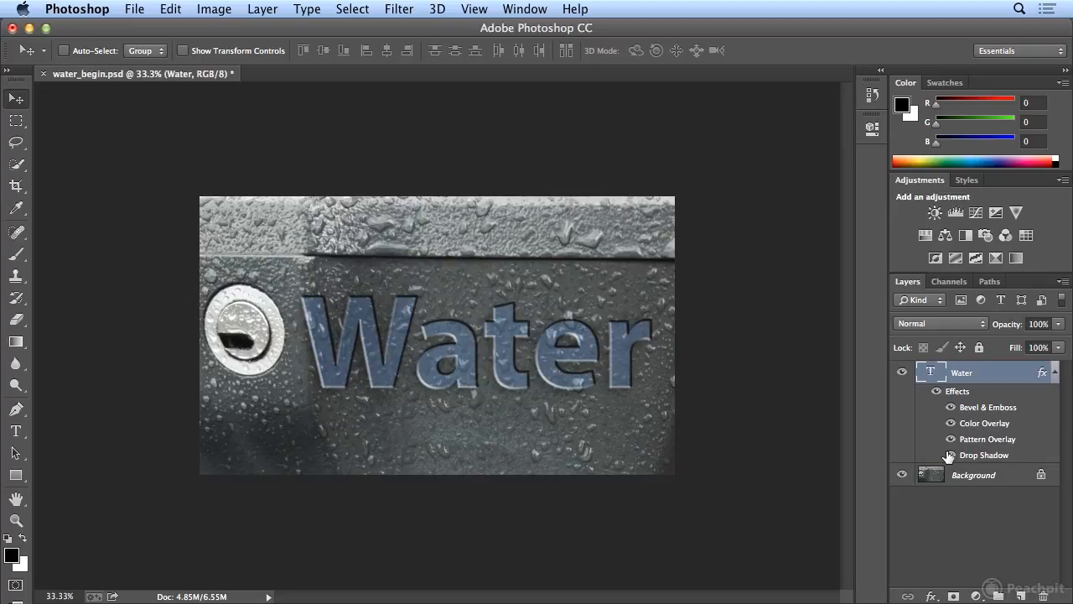
click(950, 456)
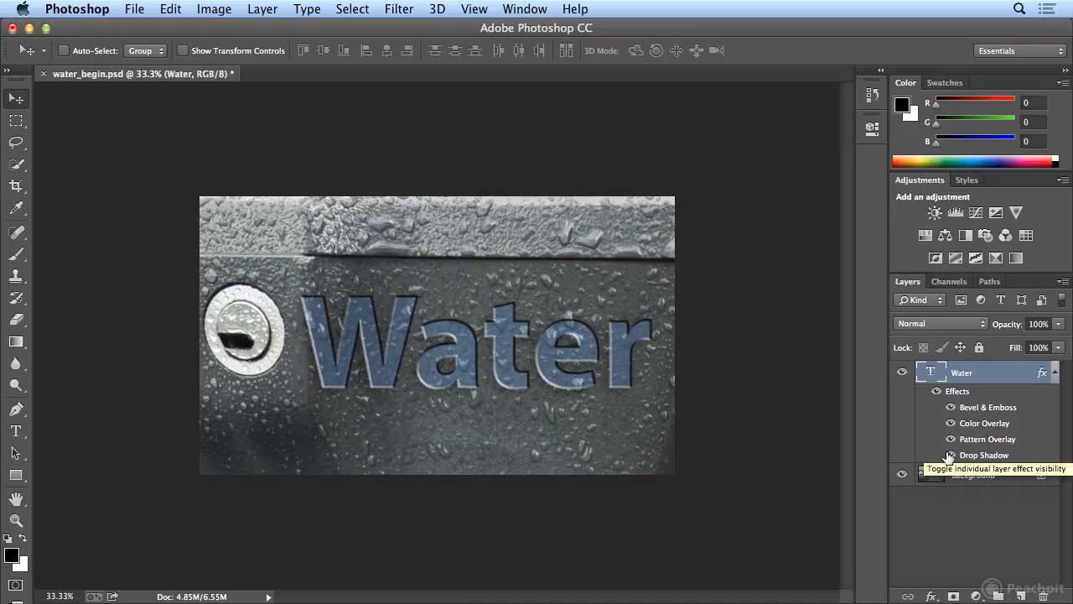
Hide the Drop Shadow, Bevel & Emboss and Color Overlay effects, leaving only the Pattern Overlay on the Water text.
click(950, 455)
click(952, 408)
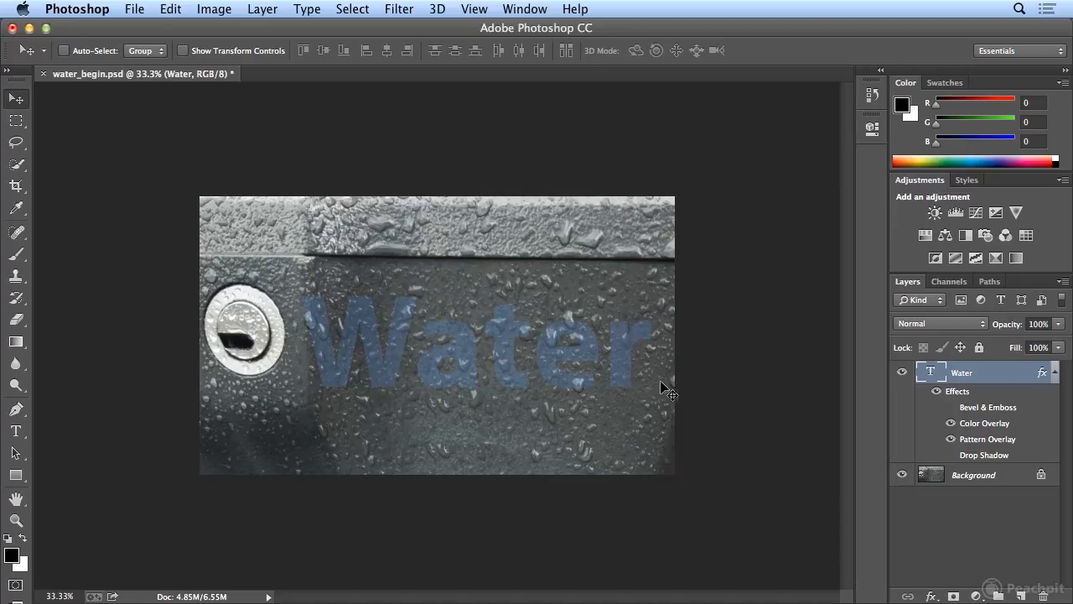
click(951, 424)
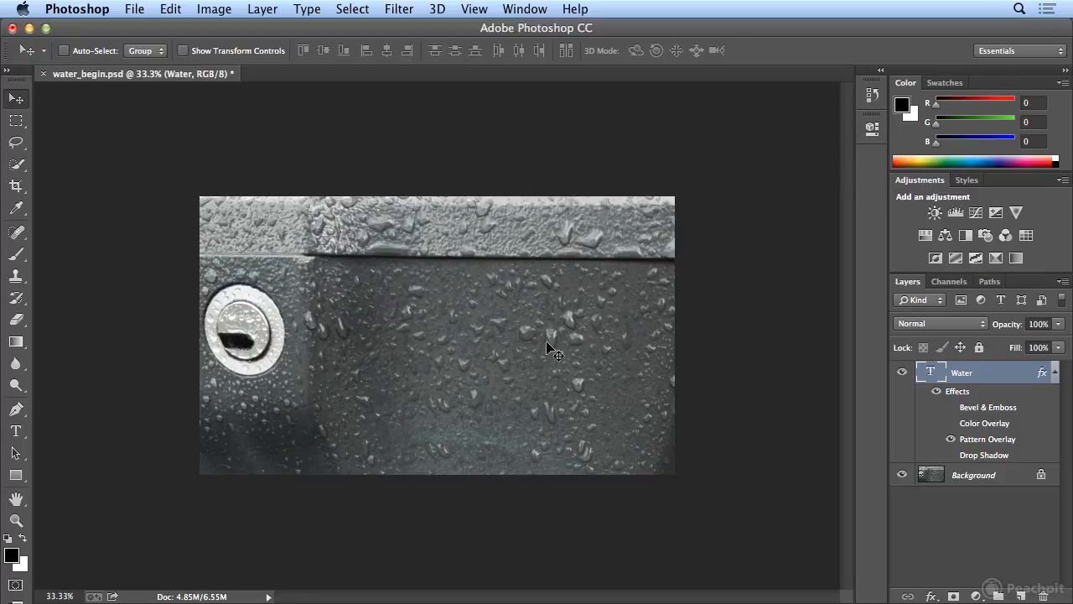
Show the Drop Shadow, Bevel & Emboss and Color Overlay effects of the Water layer again.
click(951, 455)
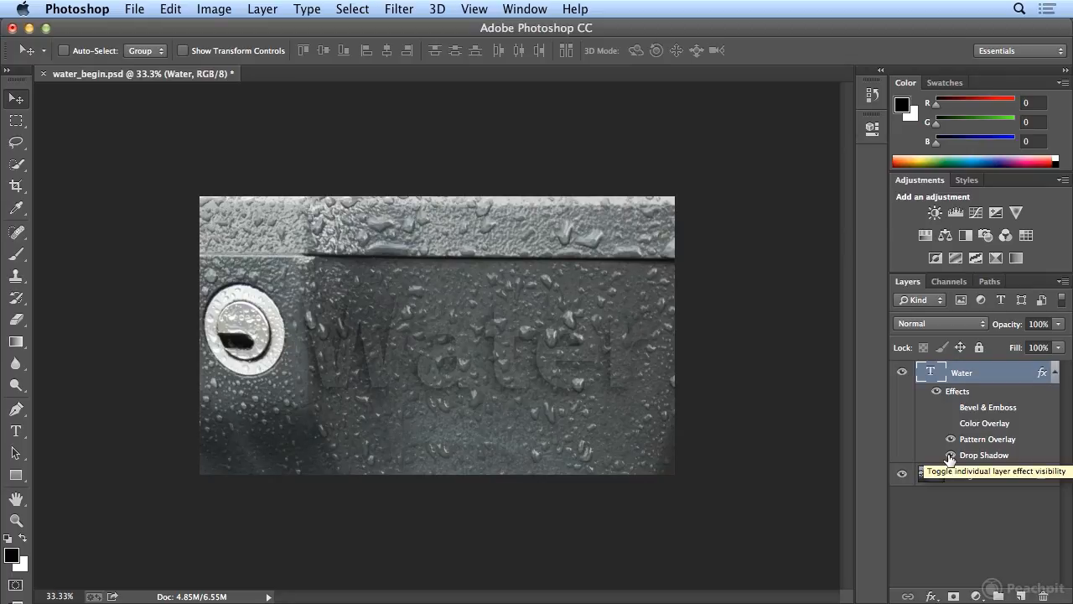
click(951, 408)
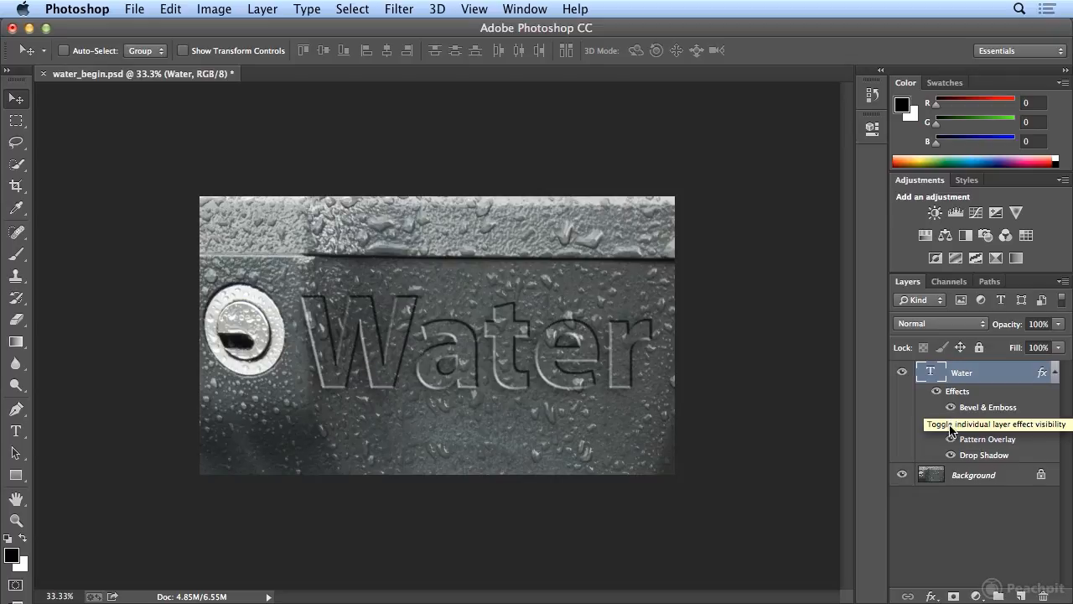
click(951, 424)
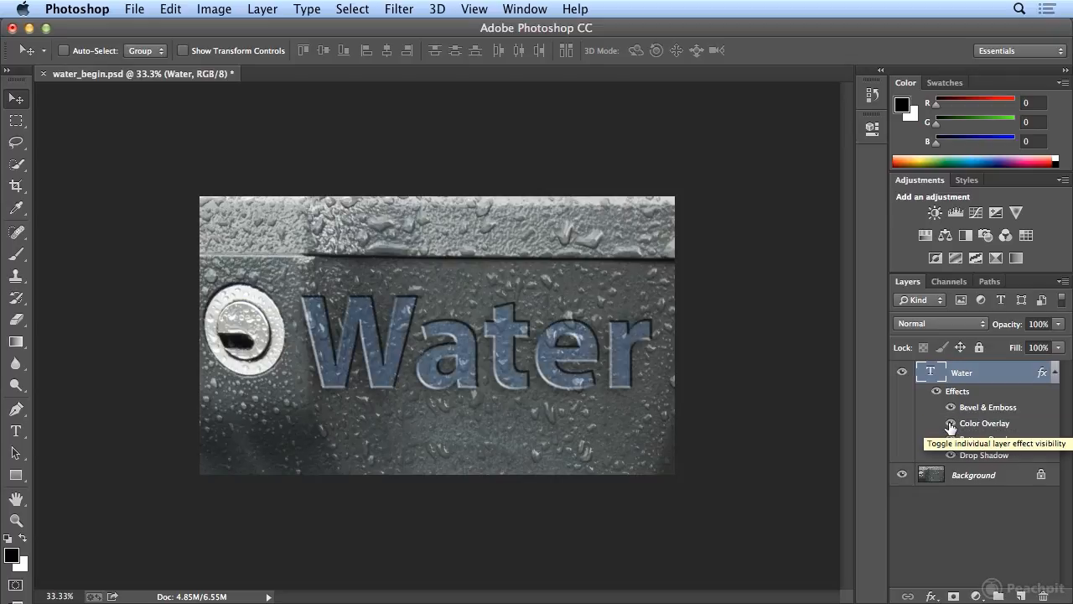
Open the list of available layer effects for the Water text layer.
click(932, 595)
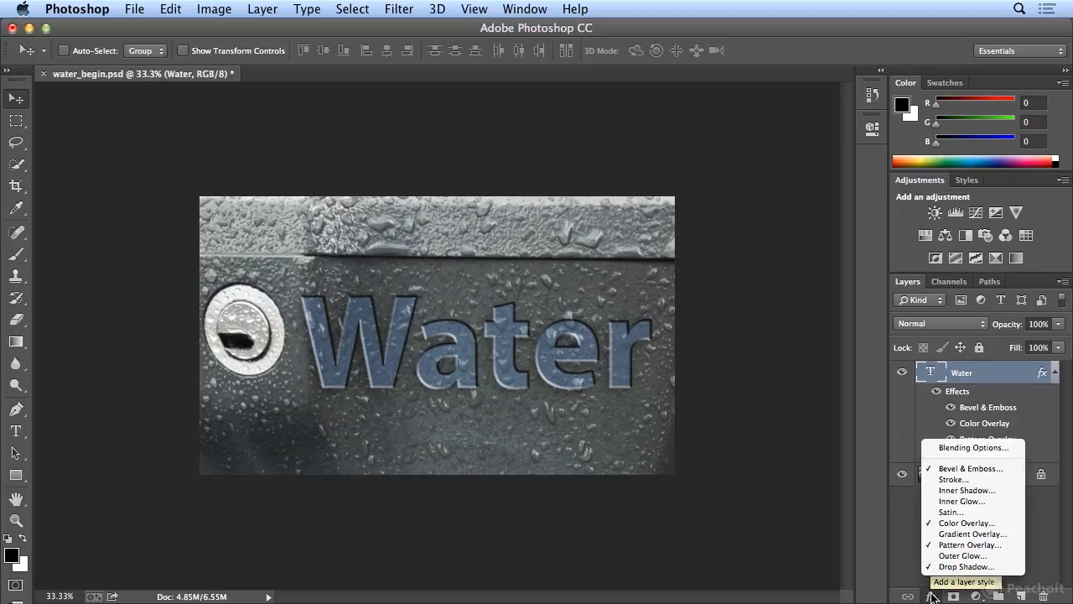